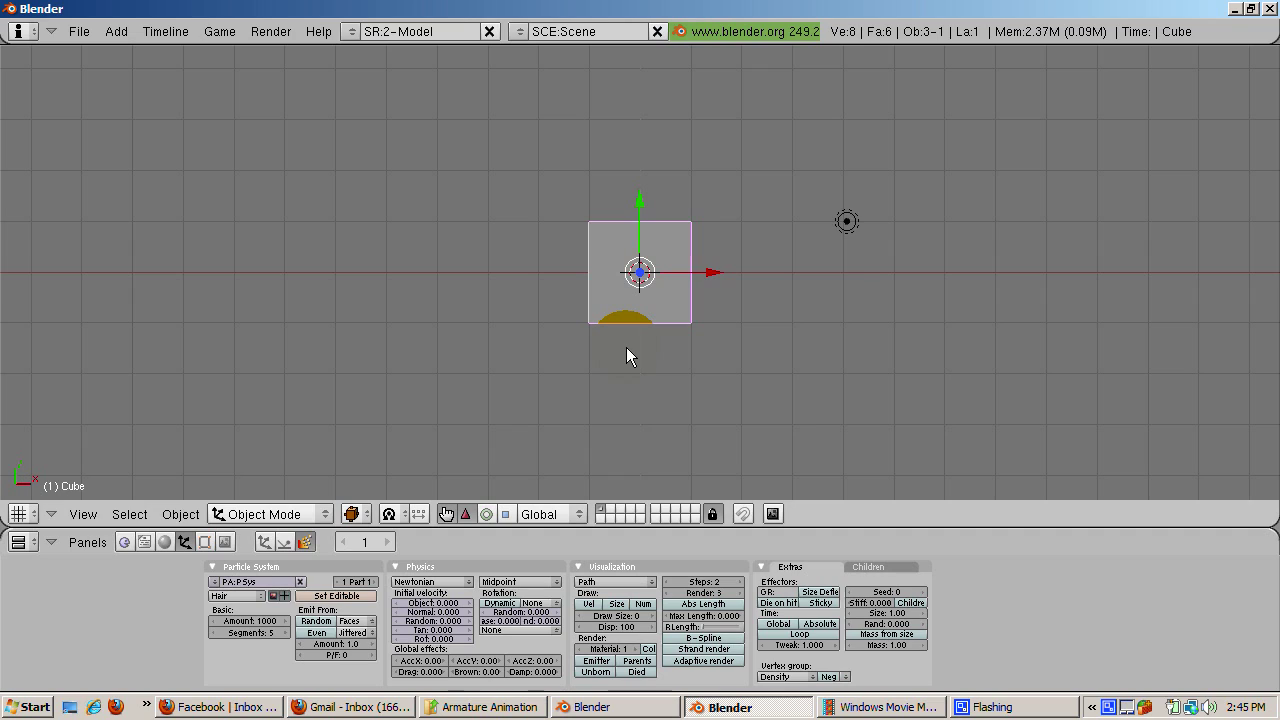
# Delete the default cube and switch to the 1-Animation screen layout
pyautogui.press('x')
pyautogui.click(626, 347)
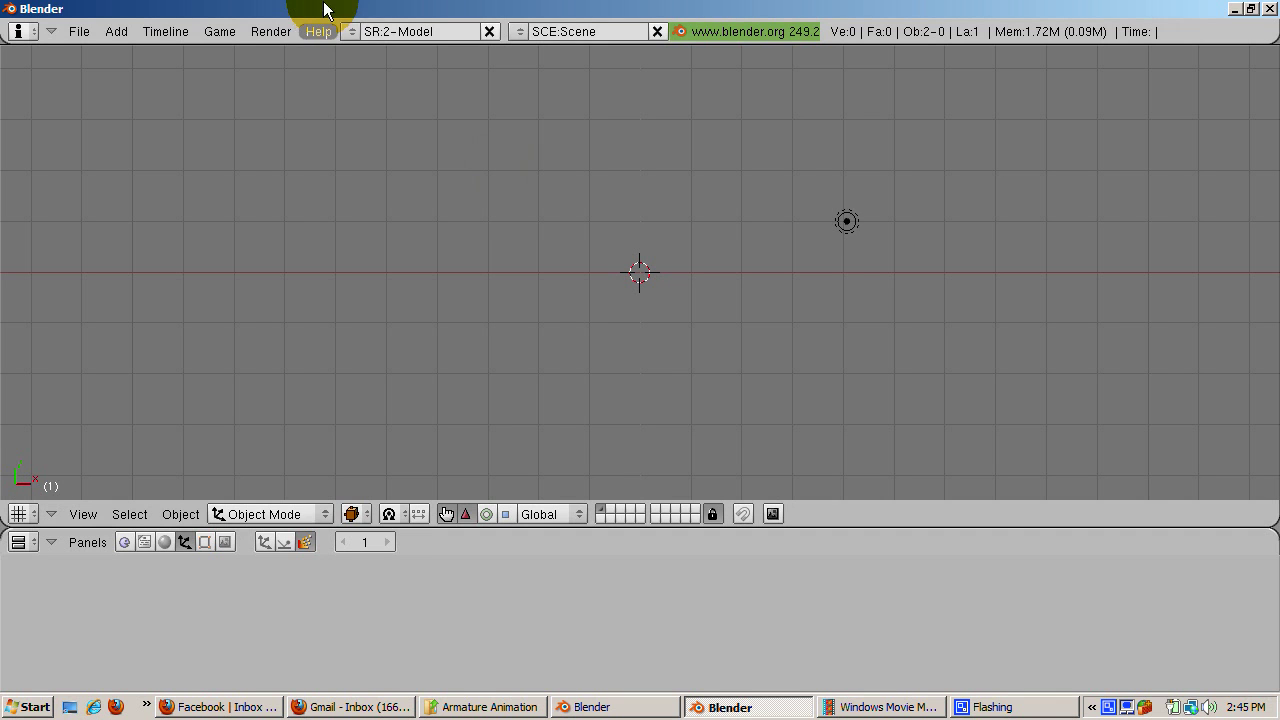
pyautogui.click(350, 31)
pyautogui.click(386, 69)
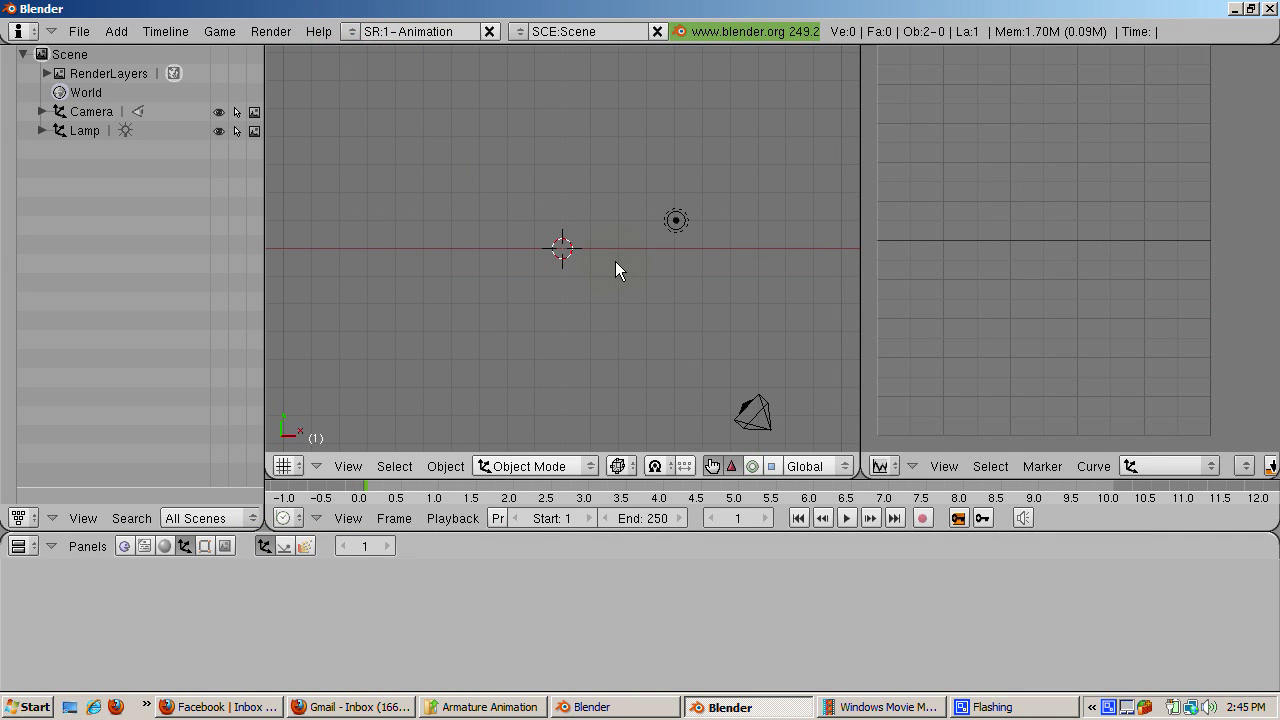
# In front view, add an armature at the 3D cursor and scale its bone up 4 times
pyautogui.press('KP_1')
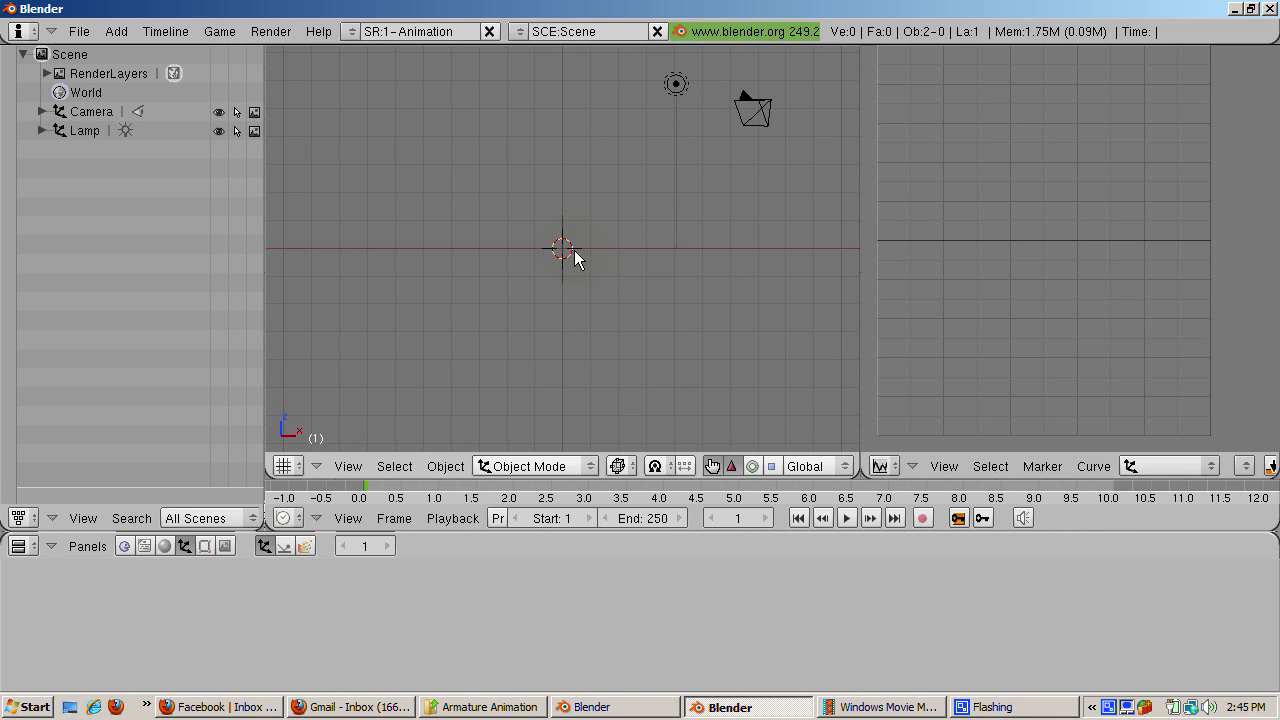
pyautogui.press('space')
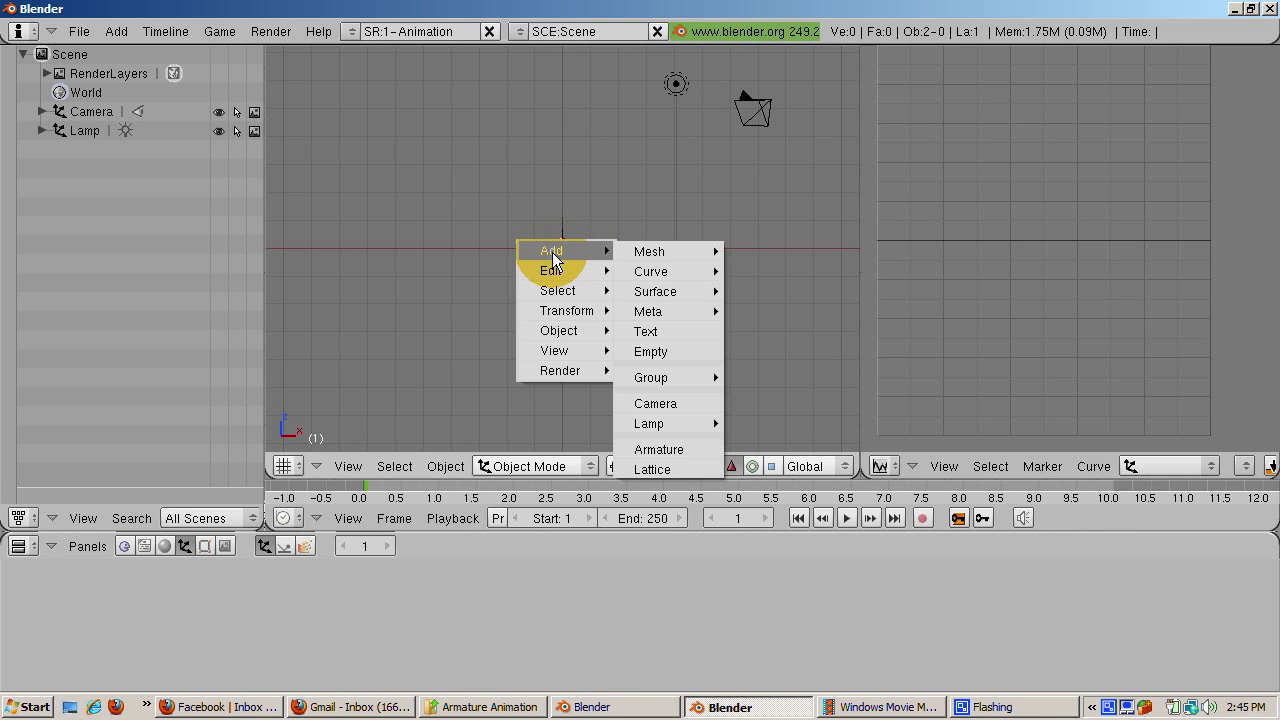
pyautogui.click(655, 449)
pyautogui.press('s')
pyautogui.press('4')
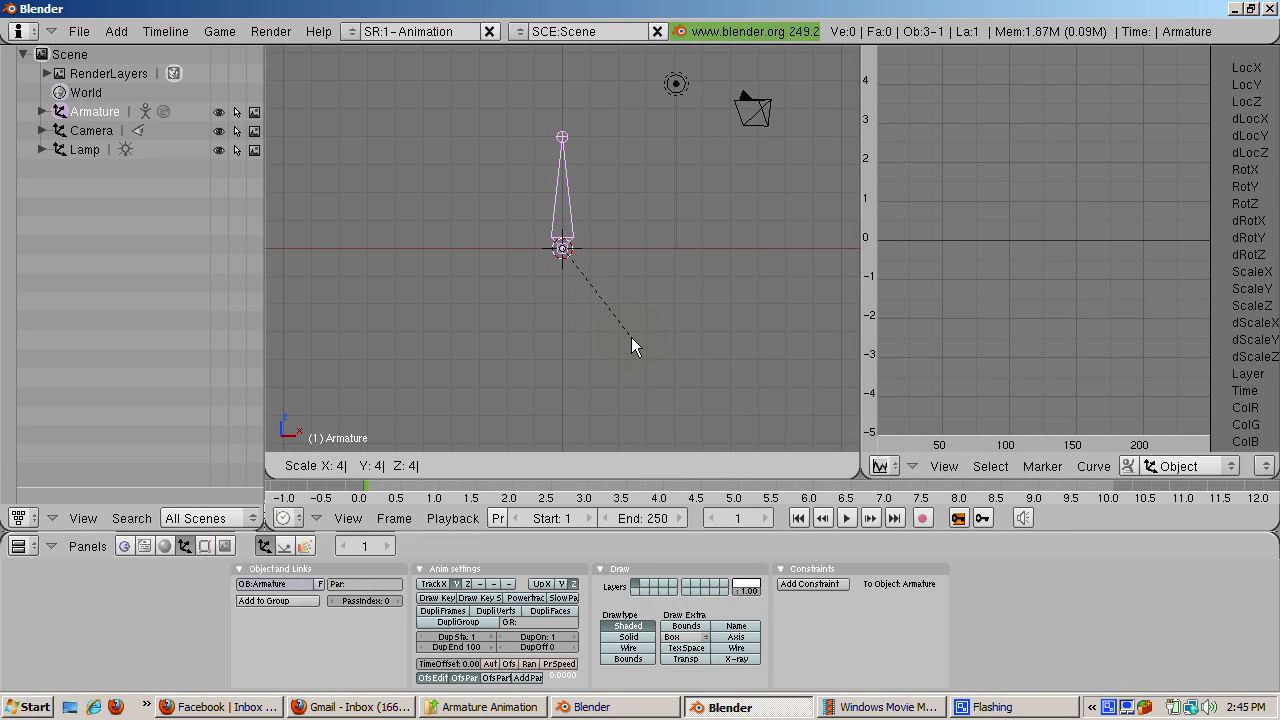
pyautogui.press('Return')
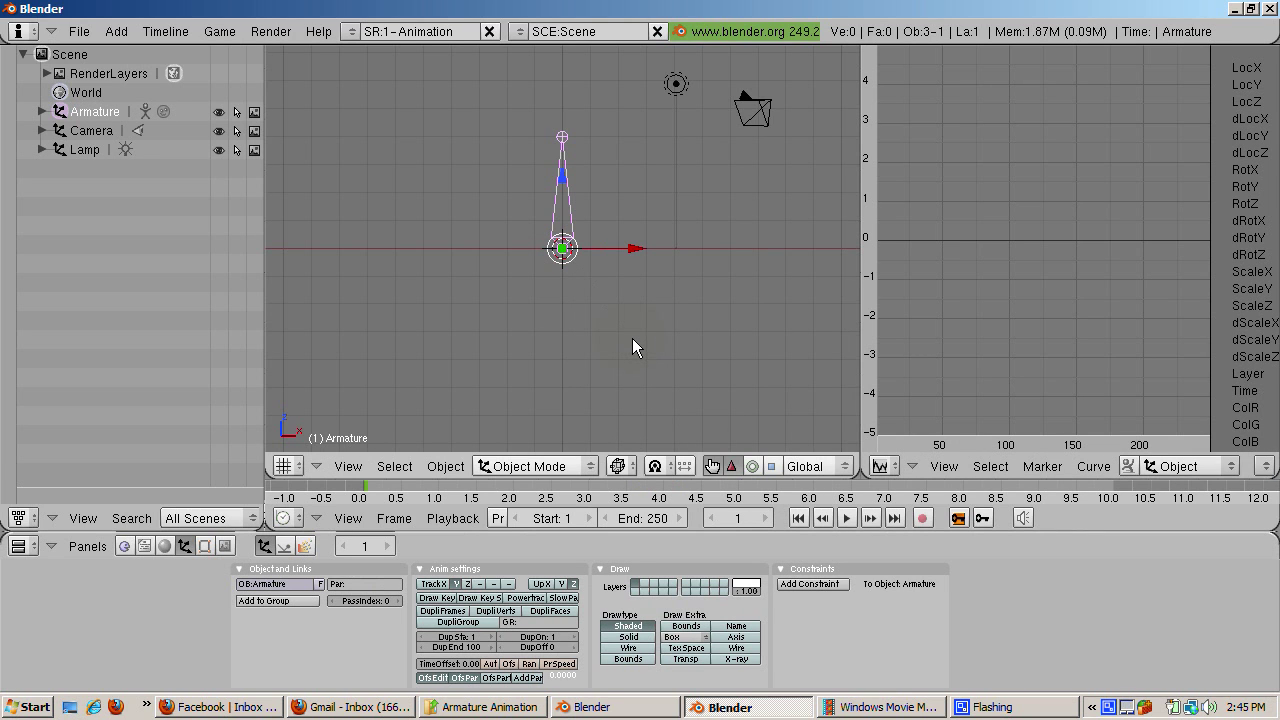
# Expand the Armature object and its data in the Outliner to show its Bone
pyautogui.click(164, 236)
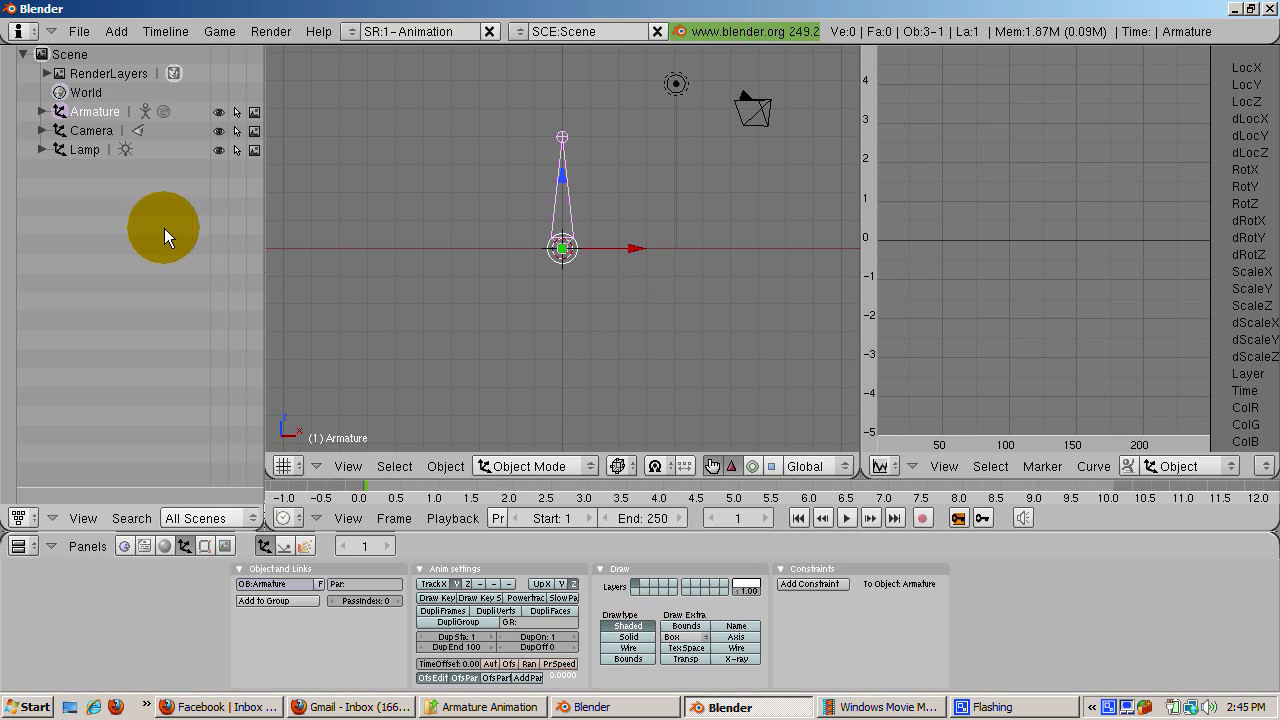
pyautogui.click(42, 111)
pyautogui.click(64, 130)
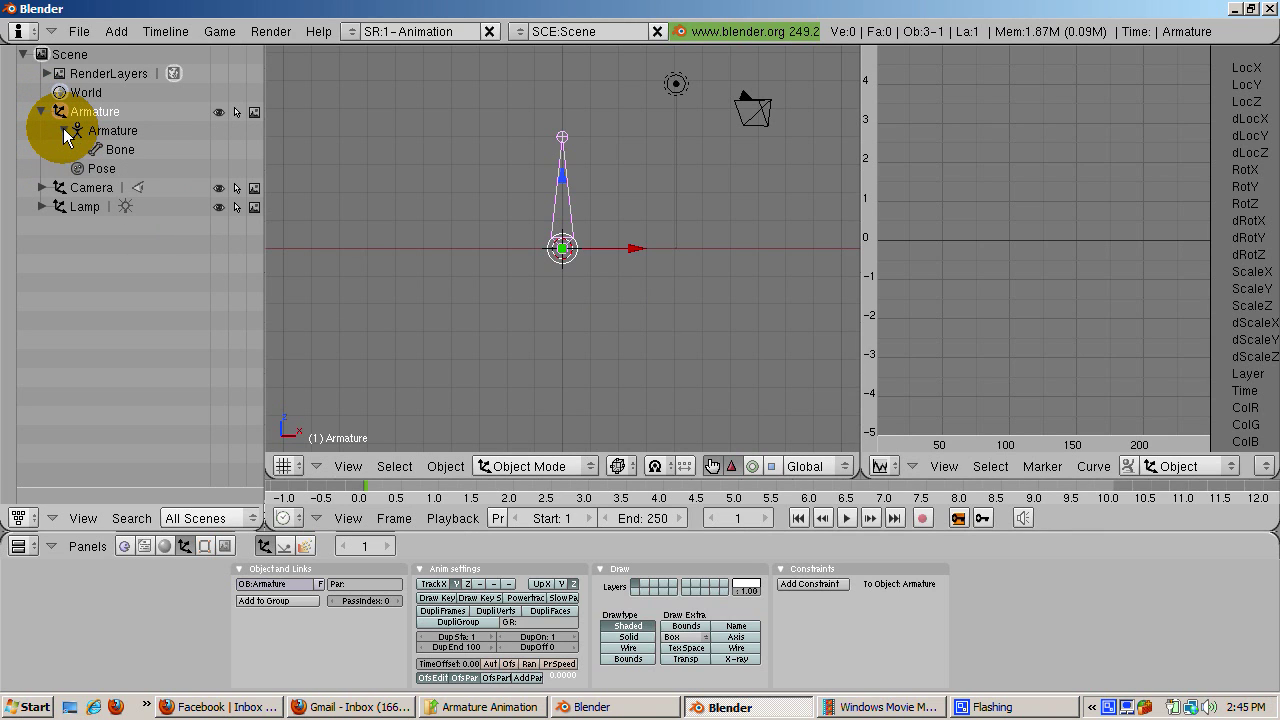
pyautogui.click(107, 153)
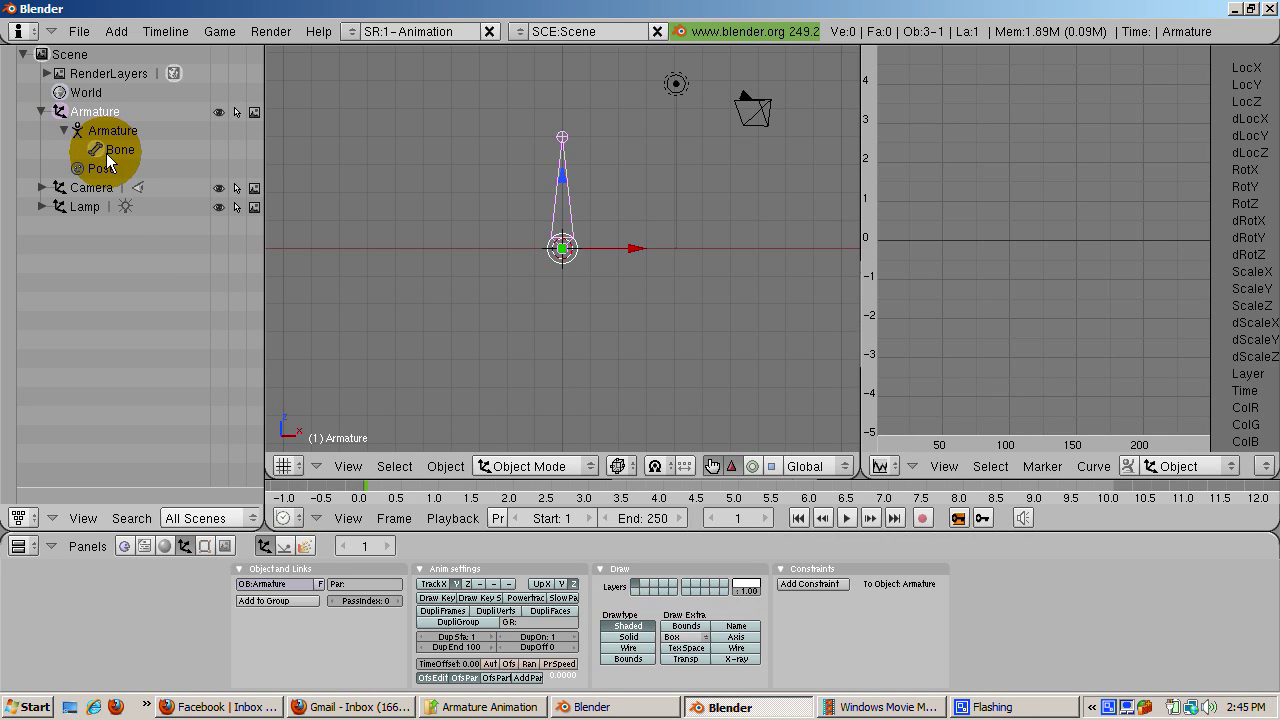
# Enter Edit Mode, select the whole bone, and disable the 3D transform gizmo
pyautogui.press('Tab')
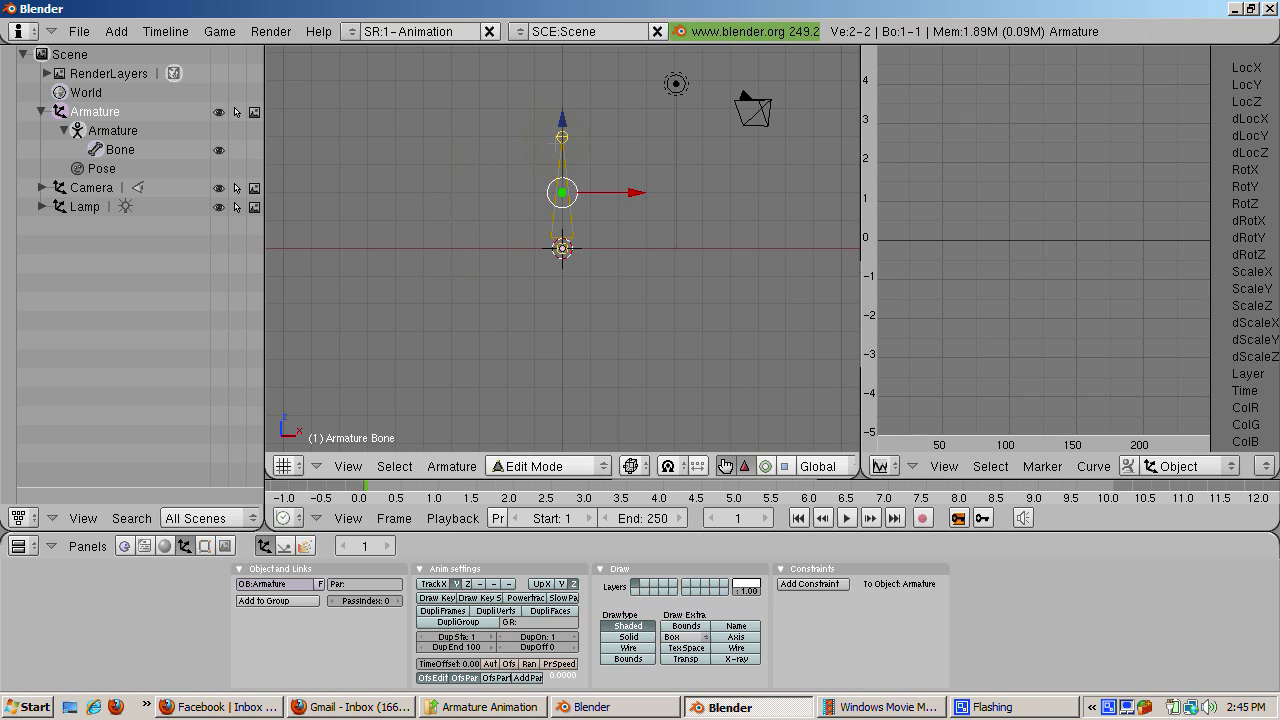
pyautogui.rightClick(562, 137)
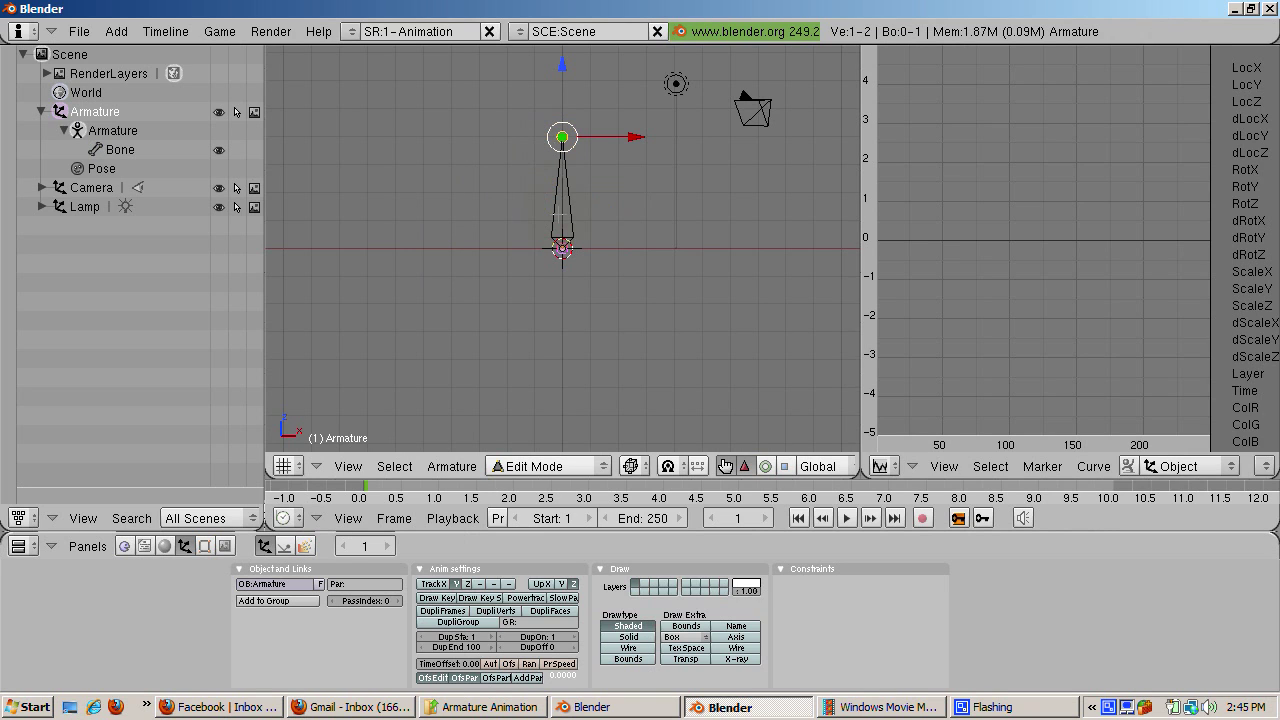
pyautogui.rightClick(562, 248)
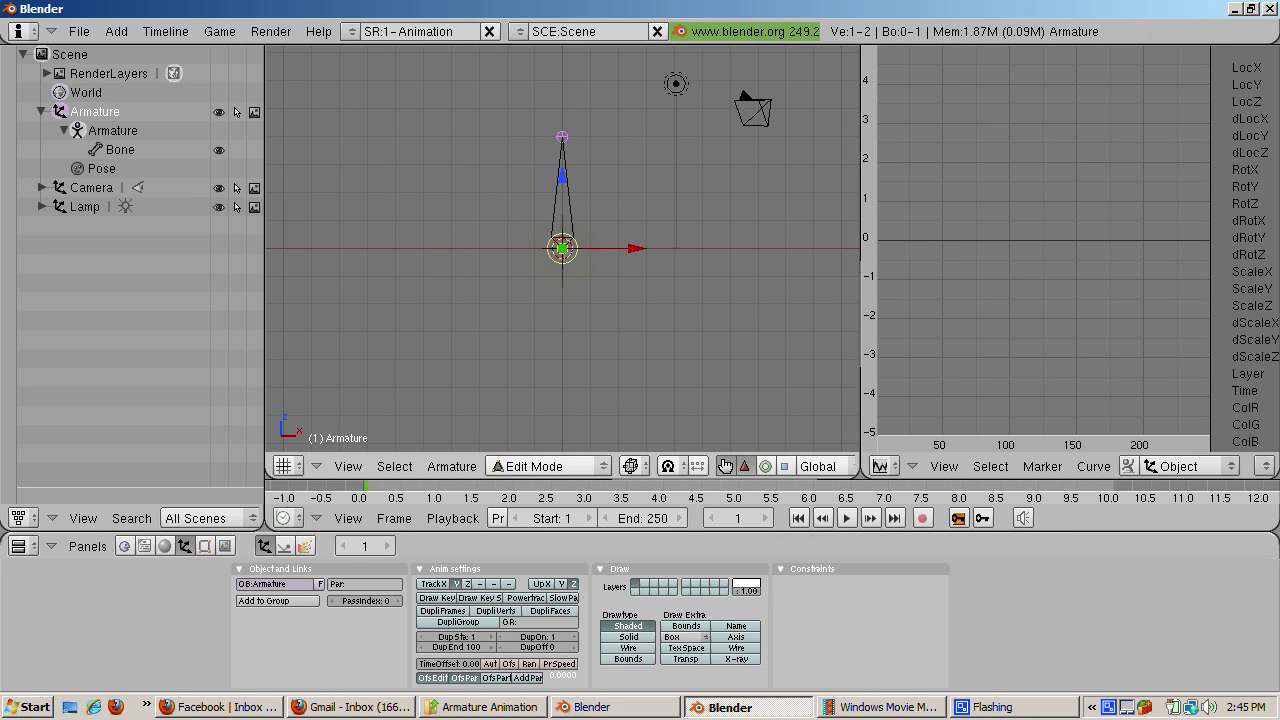
pyautogui.rightClick(562, 190)
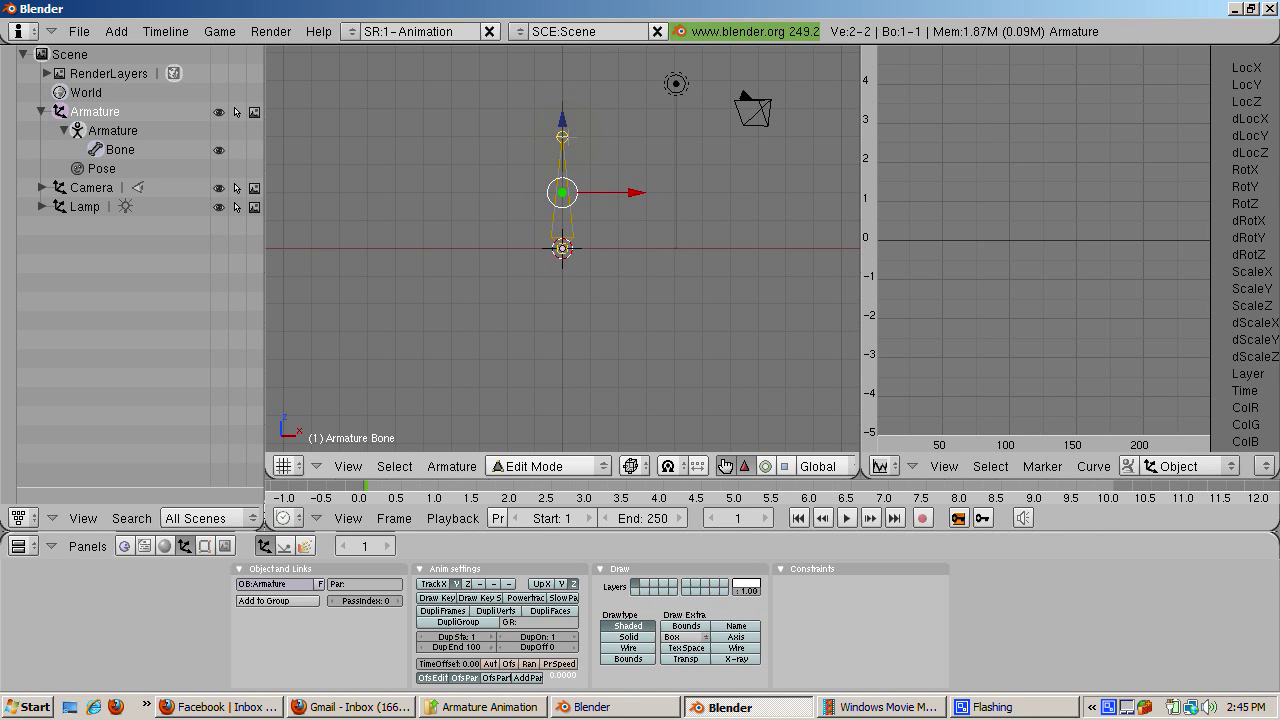
pyautogui.rightClick(562, 136)
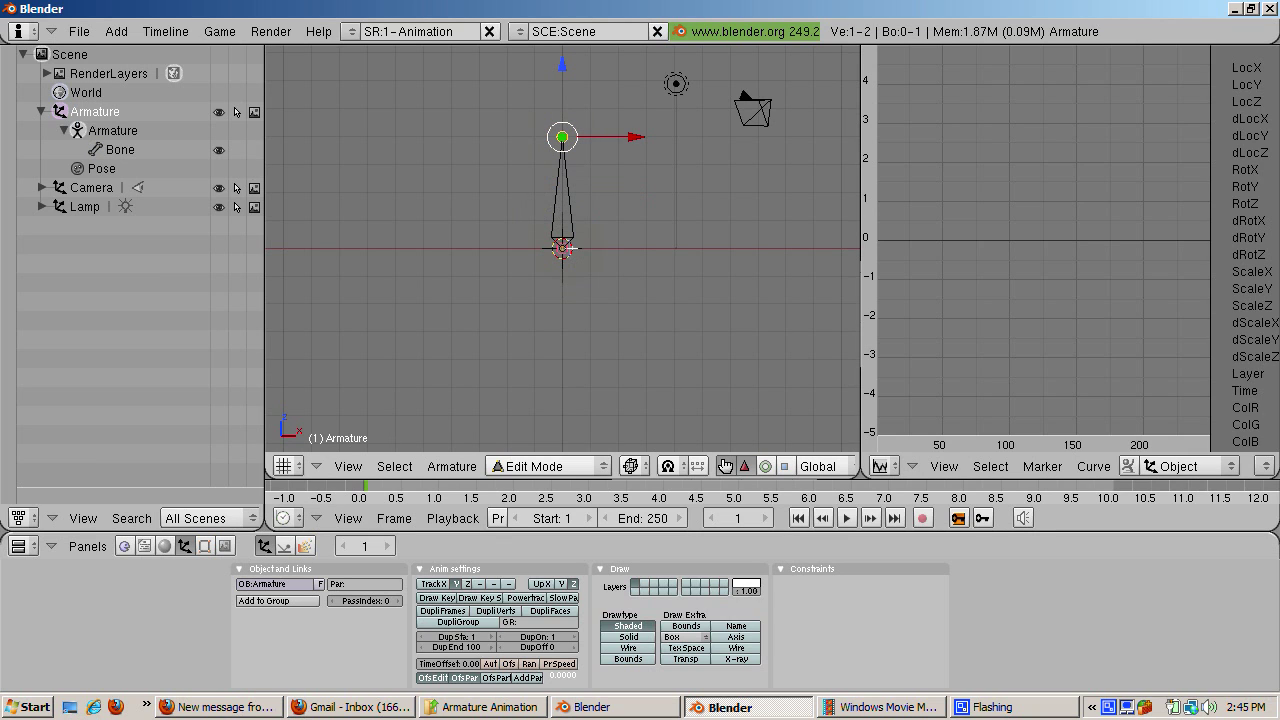
pyautogui.press('a')
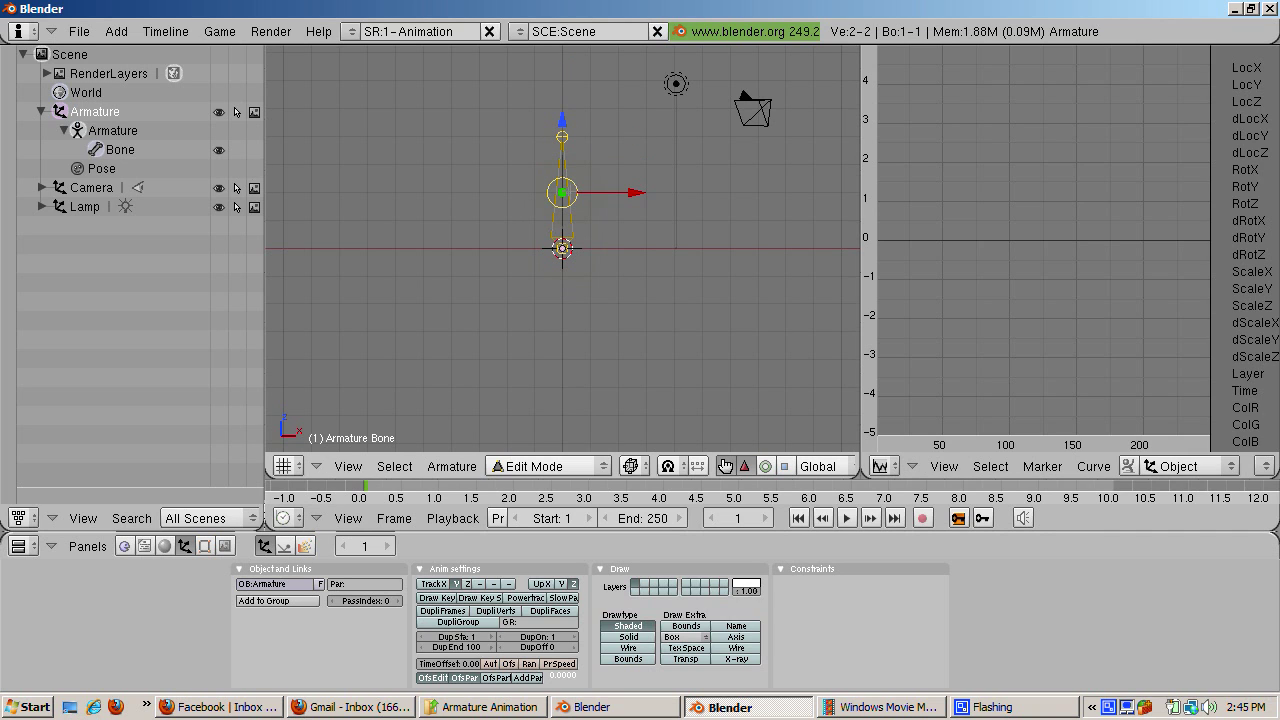
pyautogui.click(728, 470)
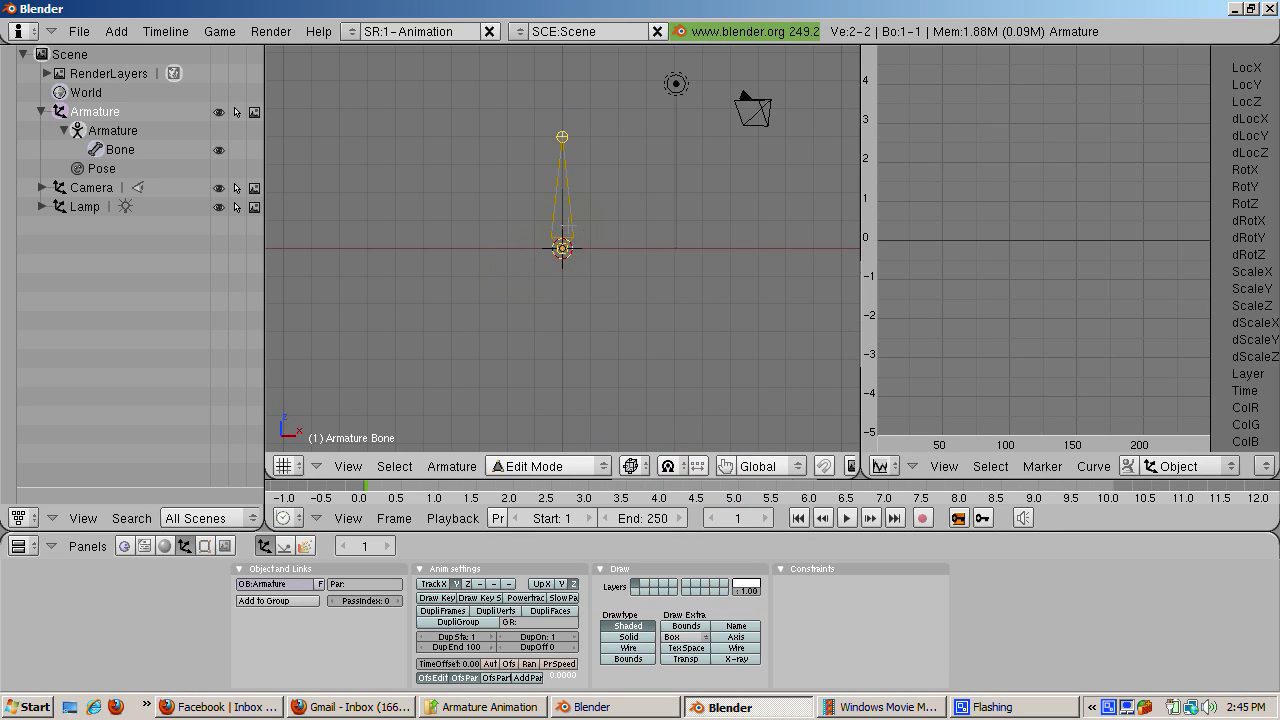
# Subdivide the bone with Subdivide Multi using 4 cuts, making five chained bones
pyautogui.press('w')
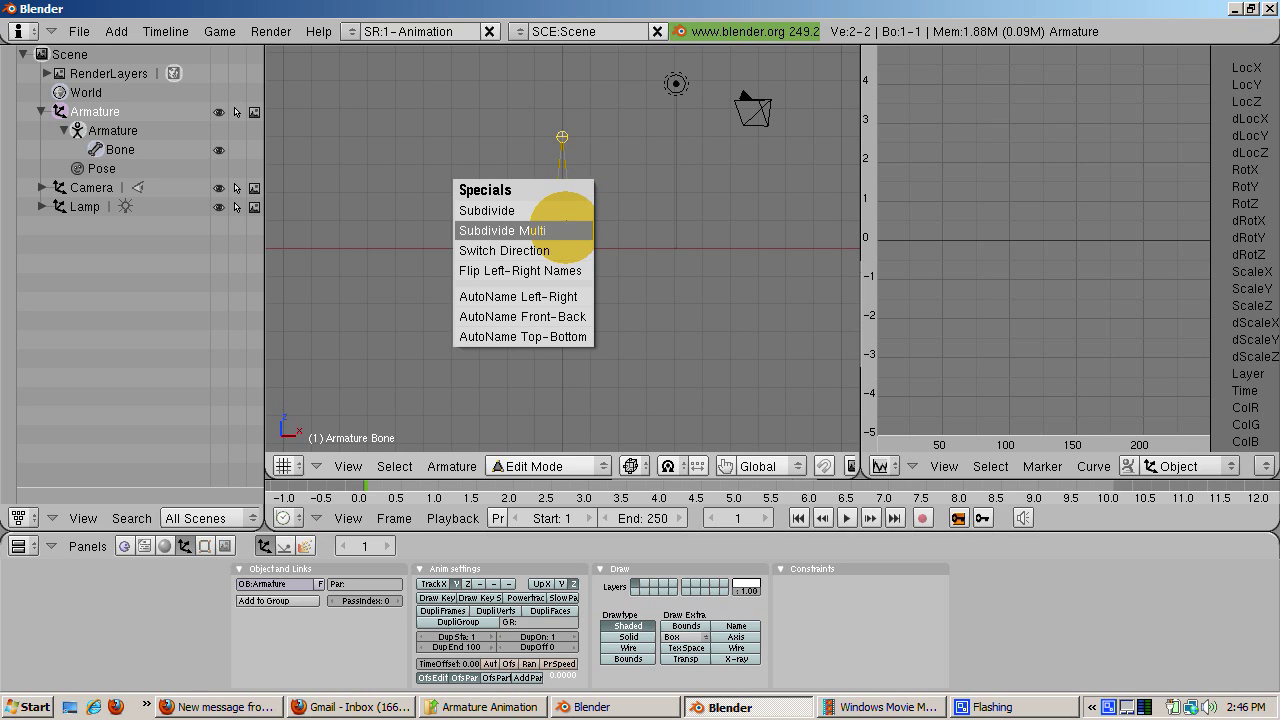
pyautogui.click(565, 230)
pyautogui.click(563, 228)
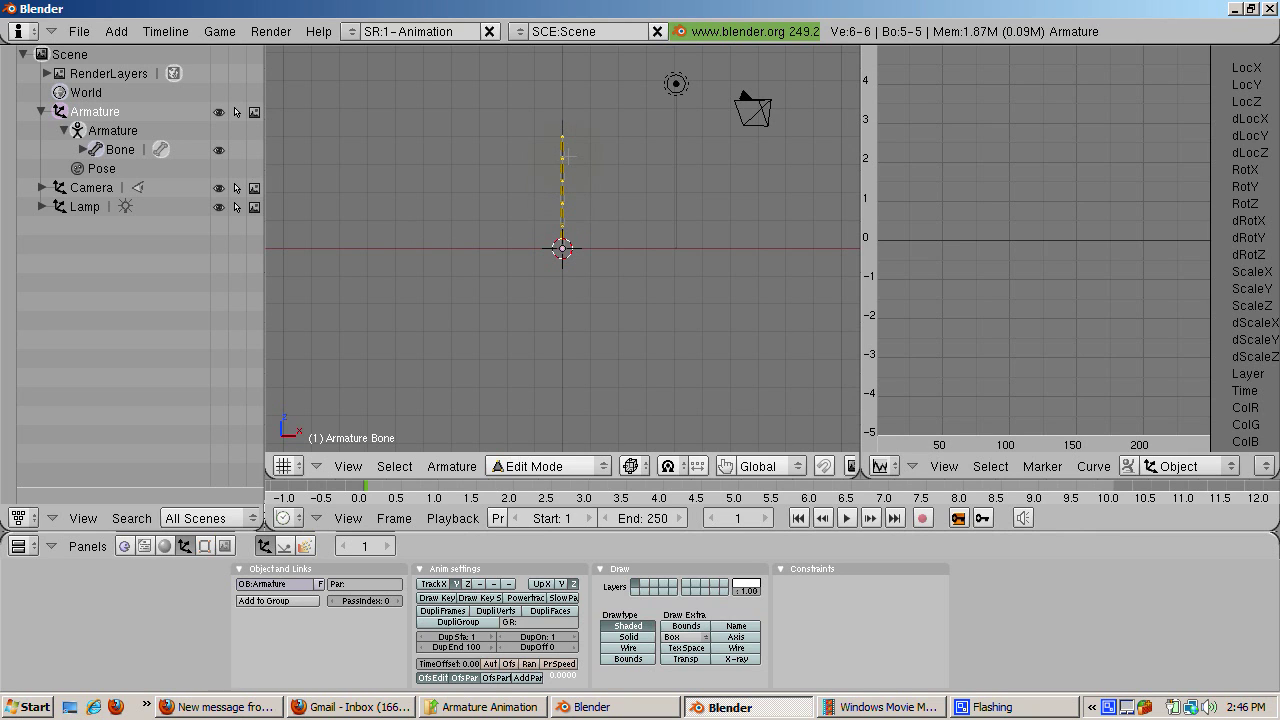
# Expand Bone, Bone.004, Bone.003 and Bone.002 in the Outliner to show the nested chain
pyautogui.scroll(2, 566, 157)
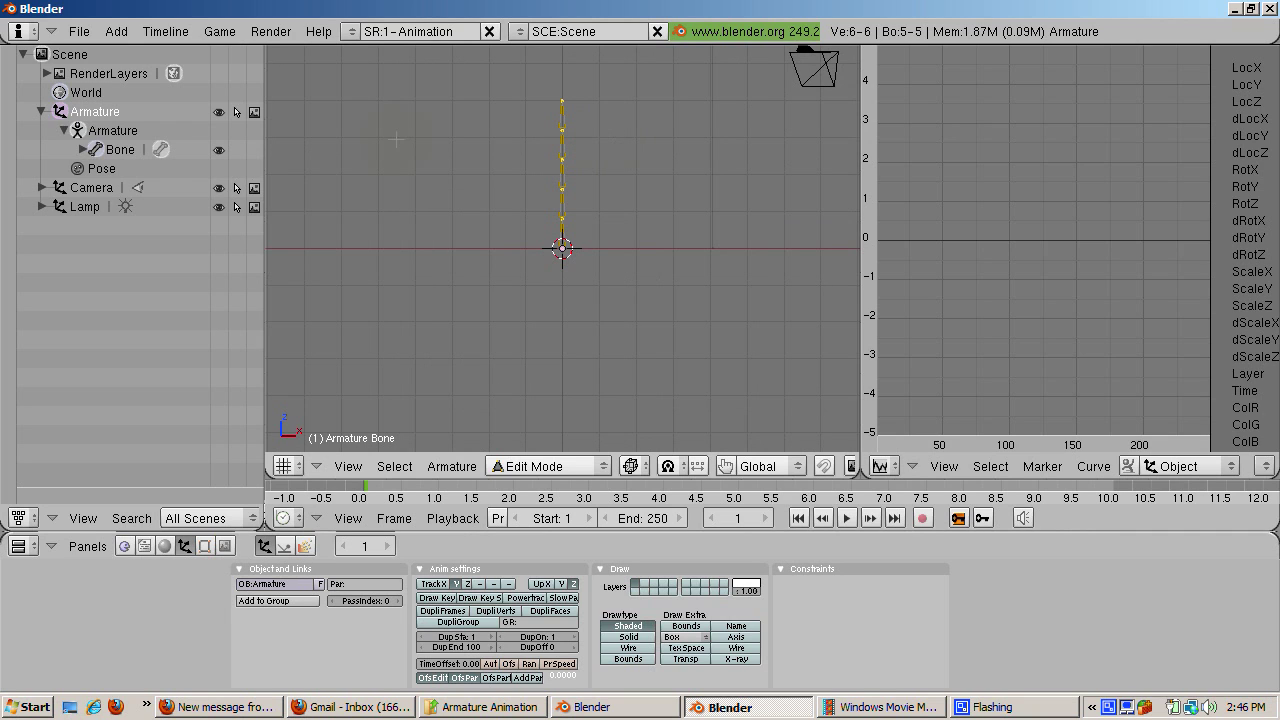
pyautogui.click(83, 149)
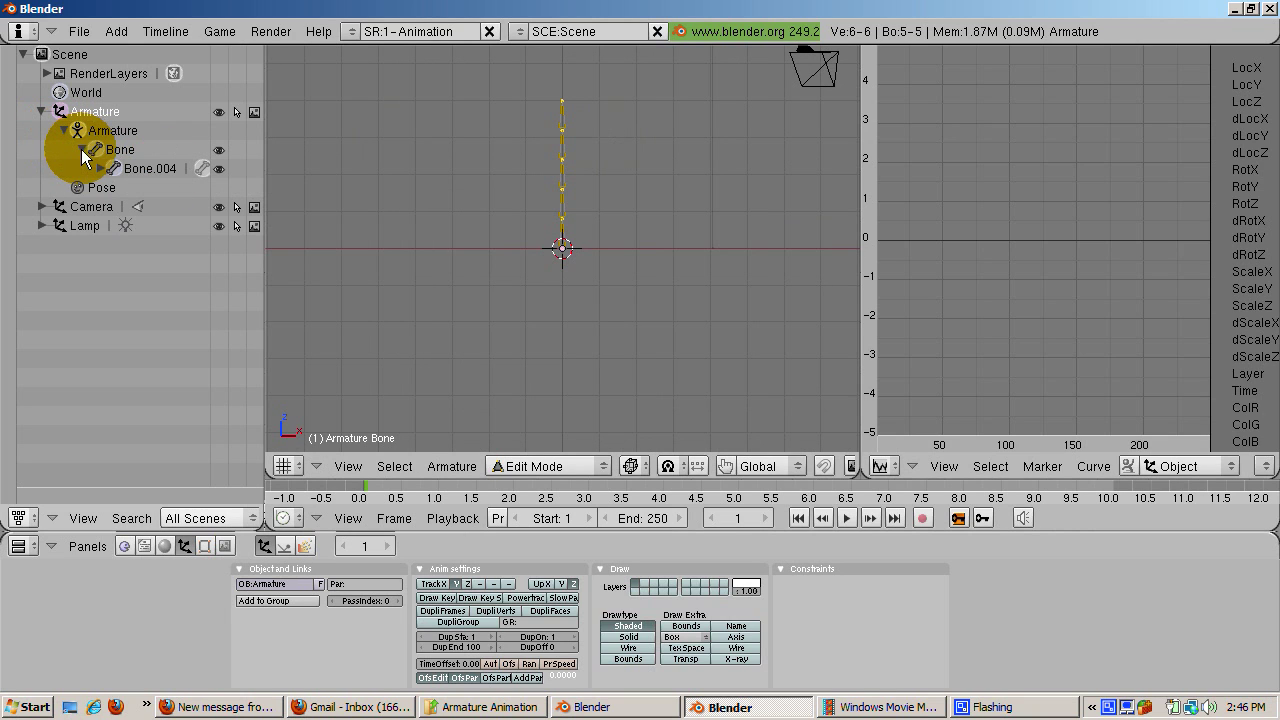
pyautogui.click(100, 168)
pyautogui.click(119, 187)
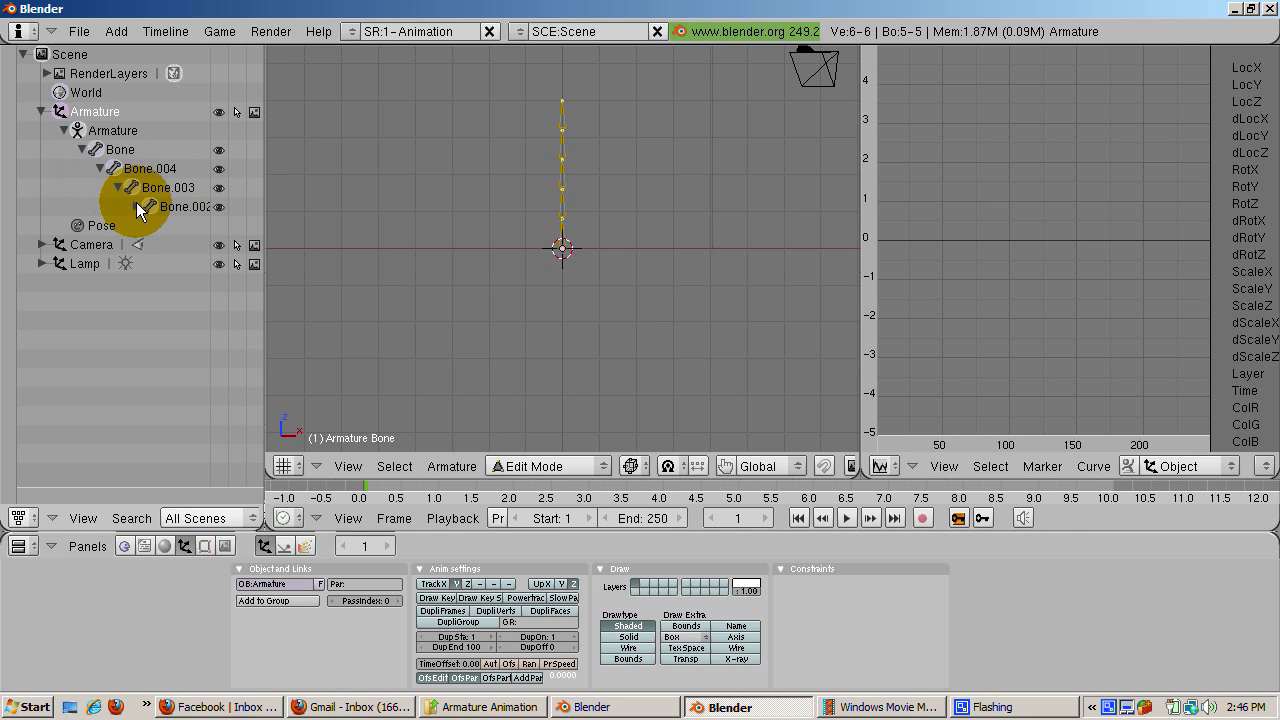
pyautogui.click(137, 206)
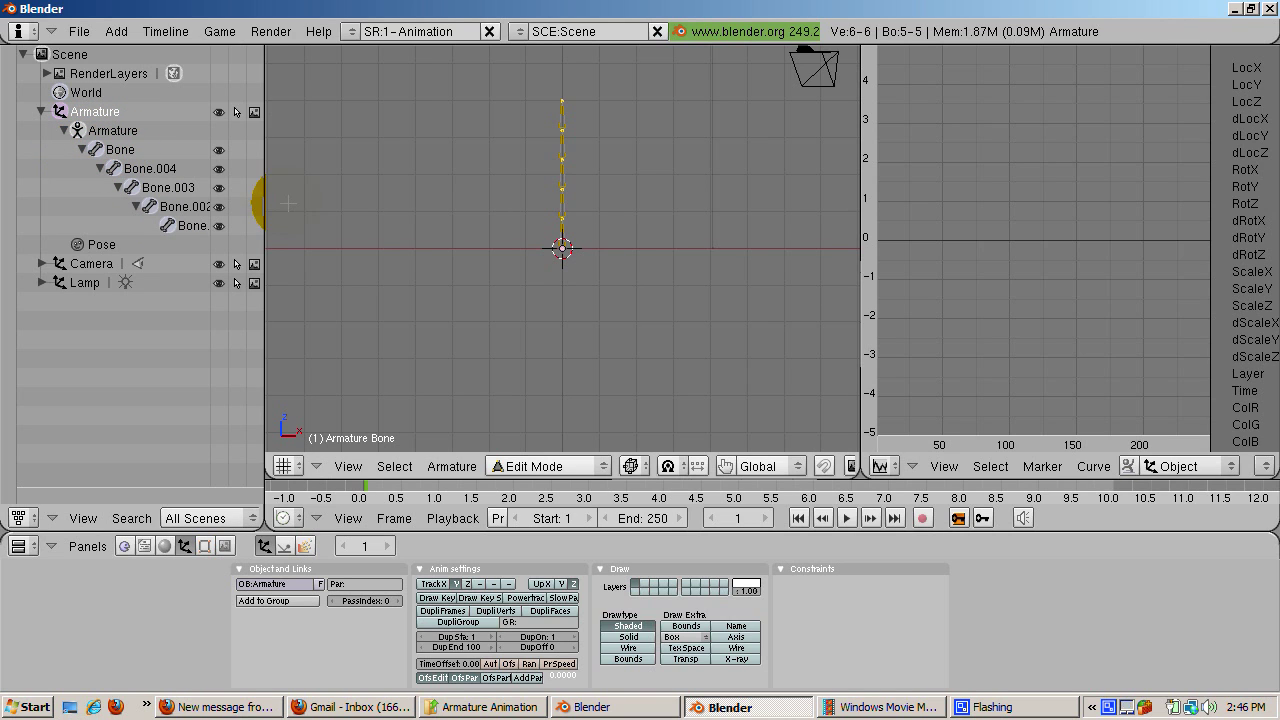
# In the Armature editing options, enable X-Axis Mirror with bone names left hidden
pyautogui.click(207, 546)
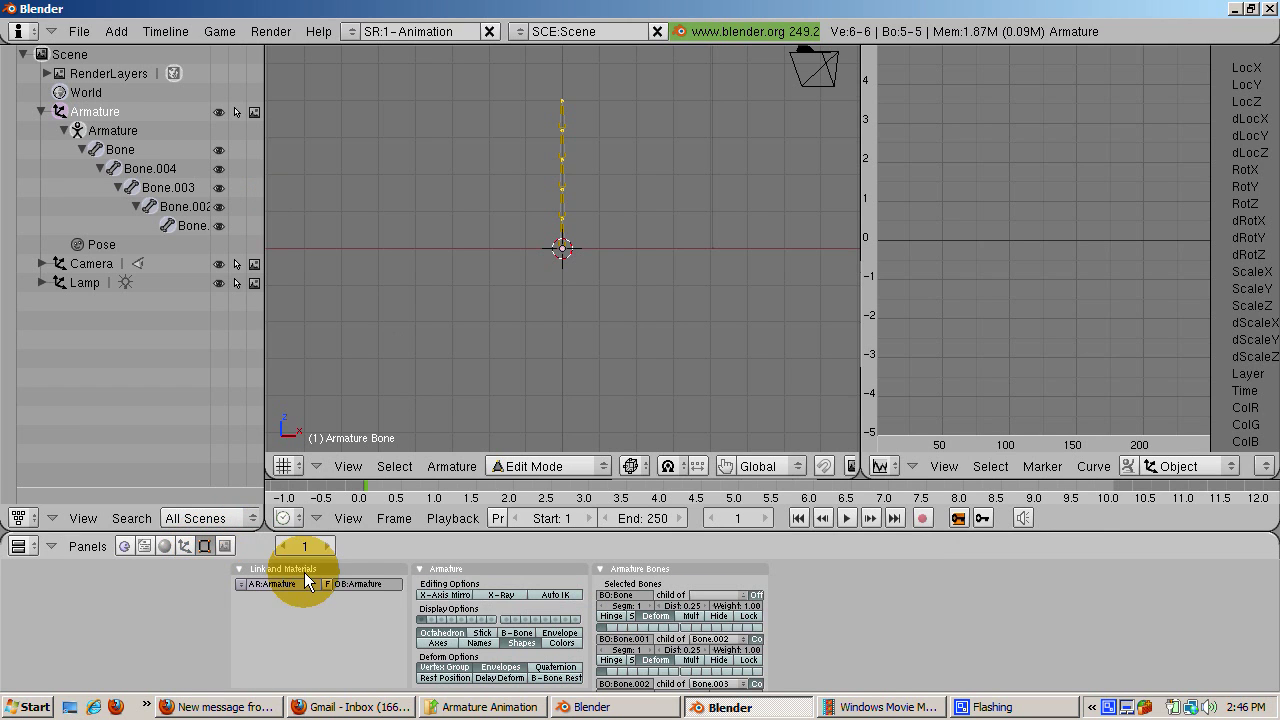
pyautogui.click(479, 642)
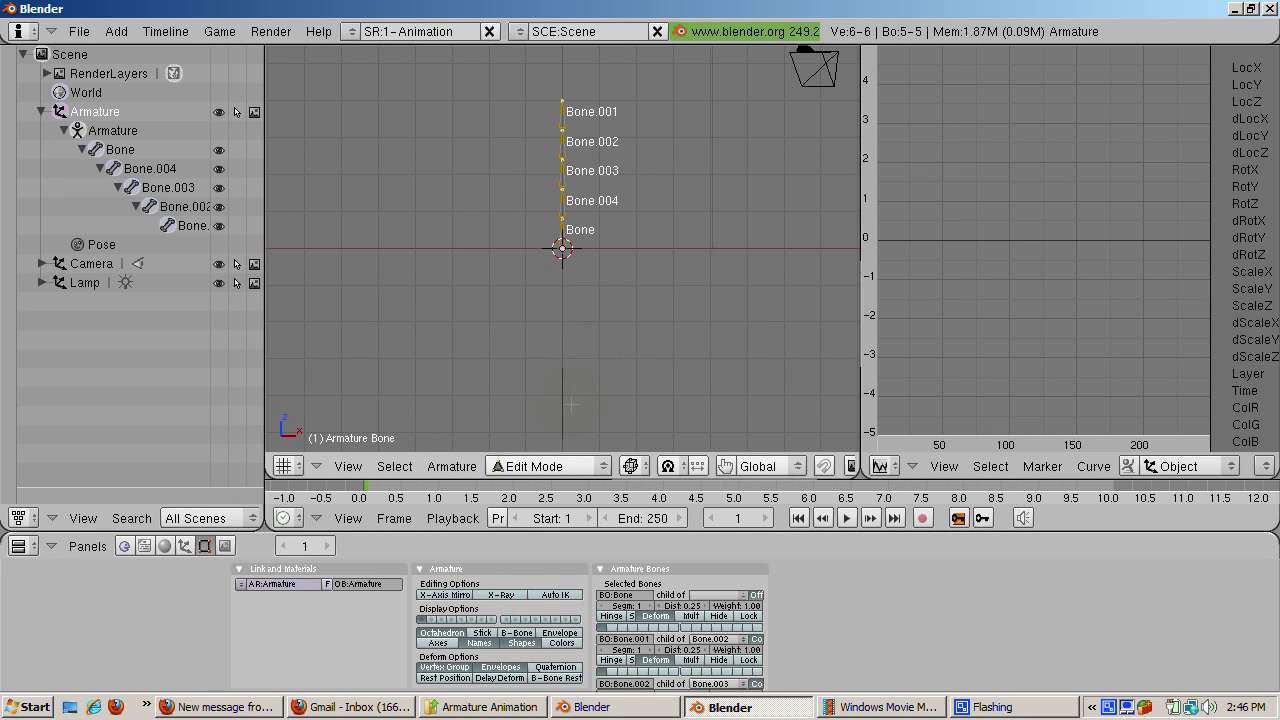
pyautogui.click(477, 642)
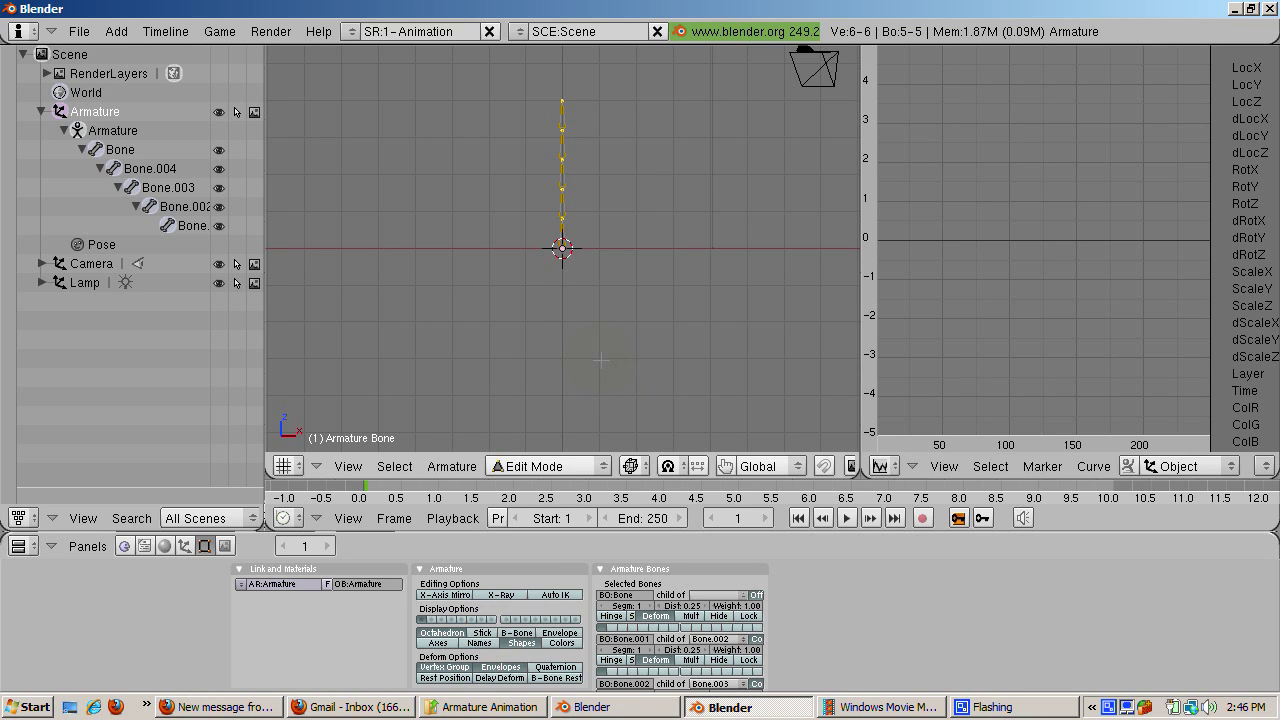
pyautogui.click(444, 595)
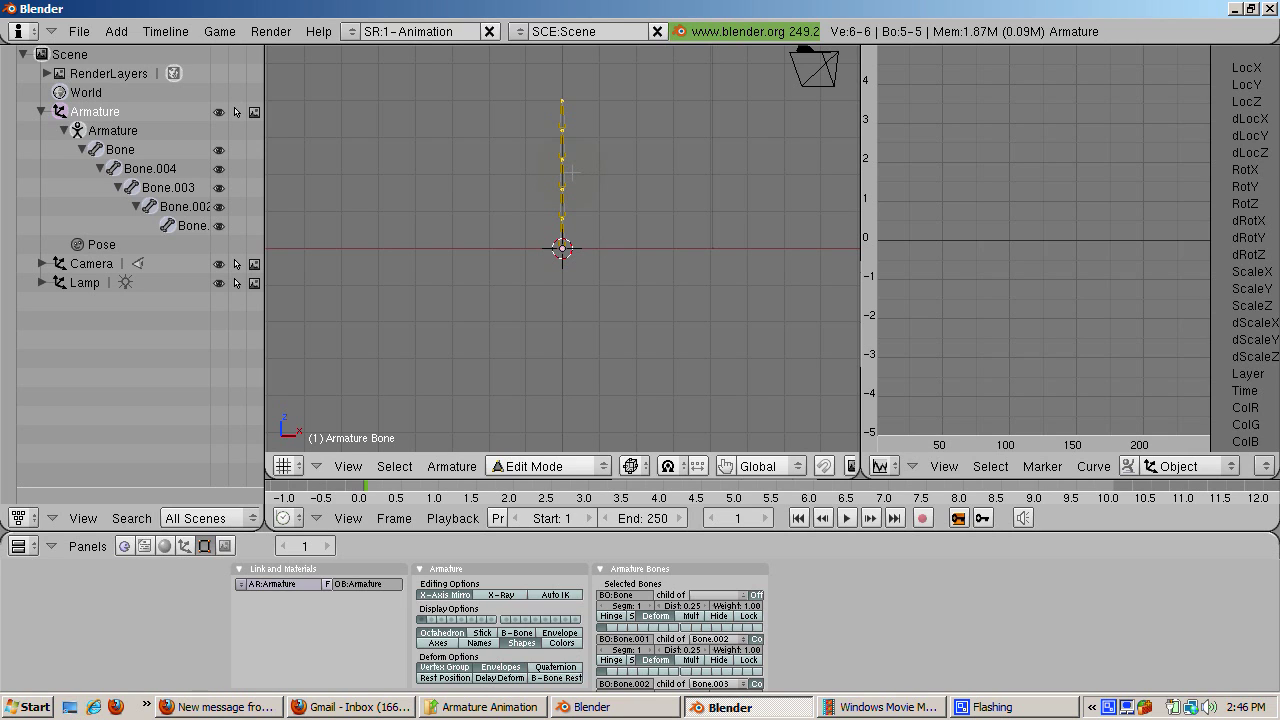
# Deselect all bones and select only the shoulder joint near the top of the spine
pyautogui.press('a')
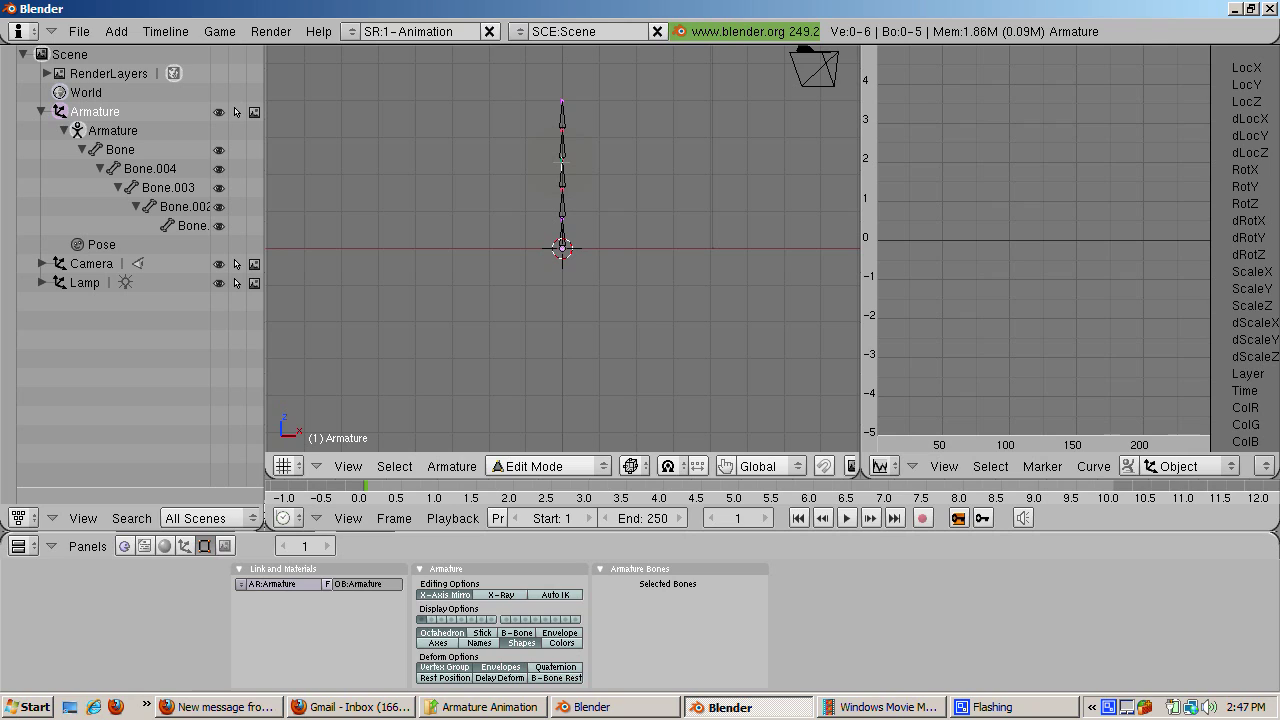
pyautogui.rightClick(562, 157)
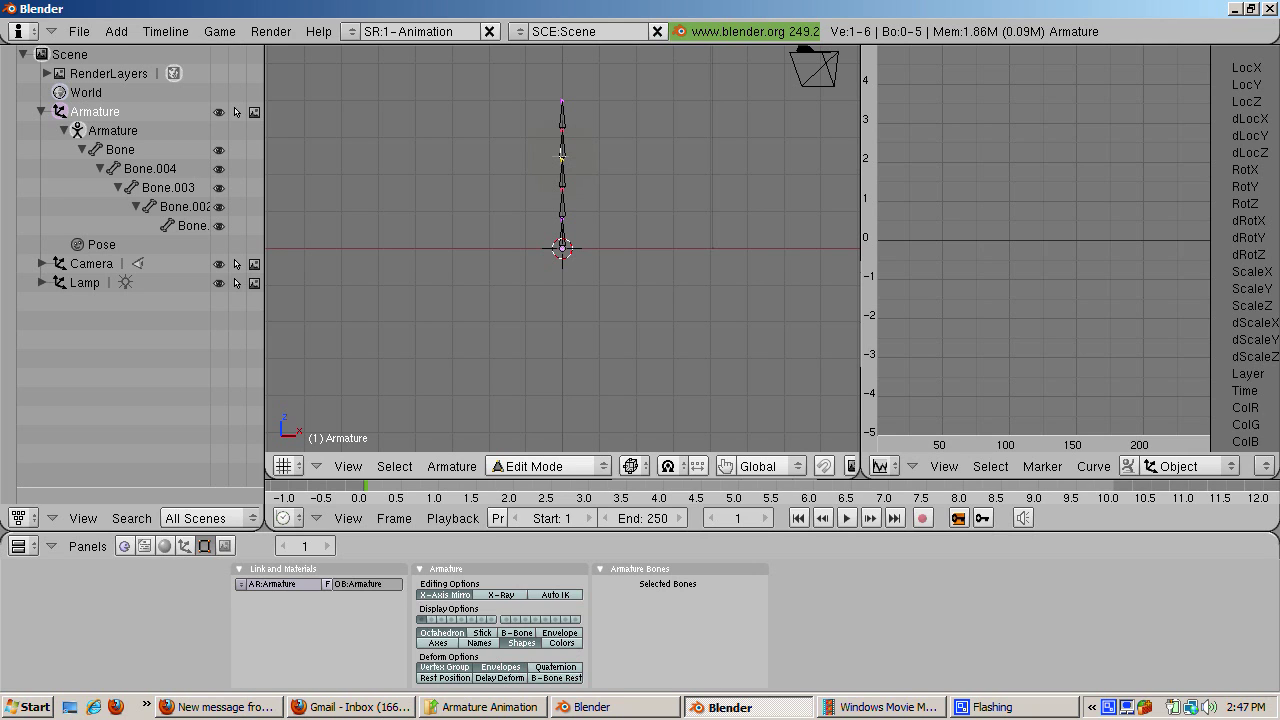
# Mirror-extrude upper arms and forearms from the shoulder joint
pyautogui.hotkey('shift', 'e')
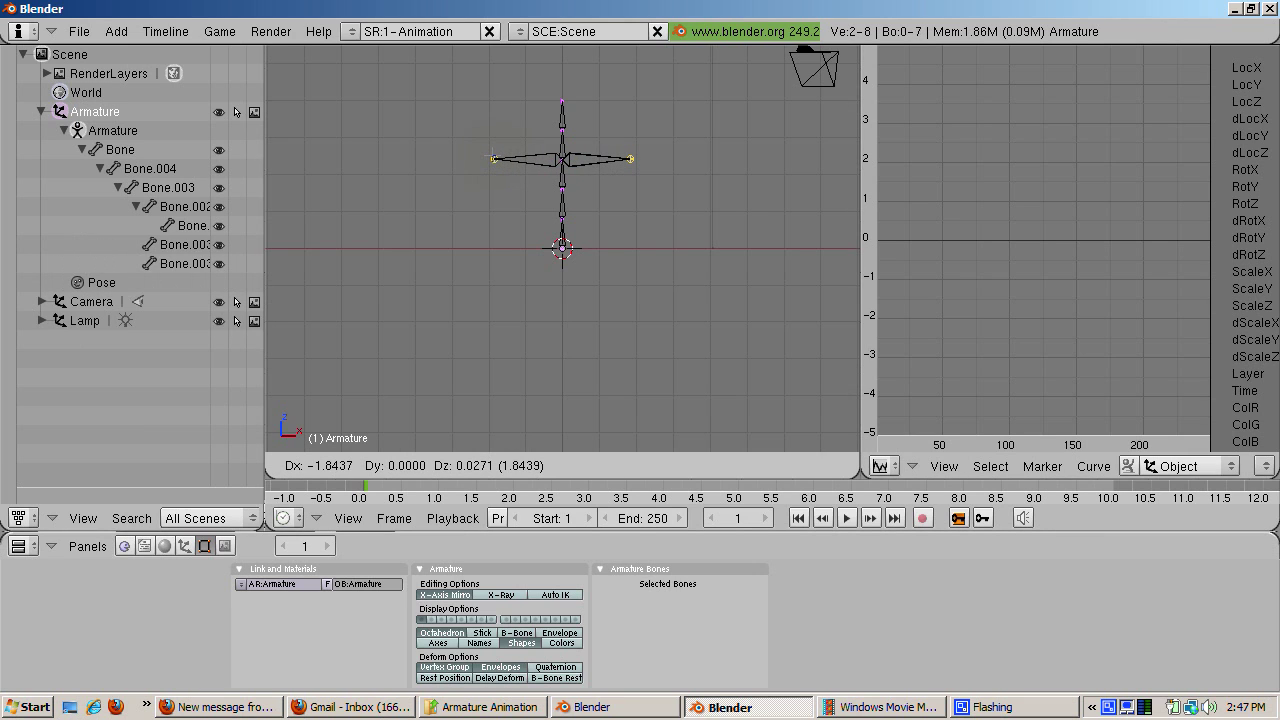
pyautogui.click(494, 158)
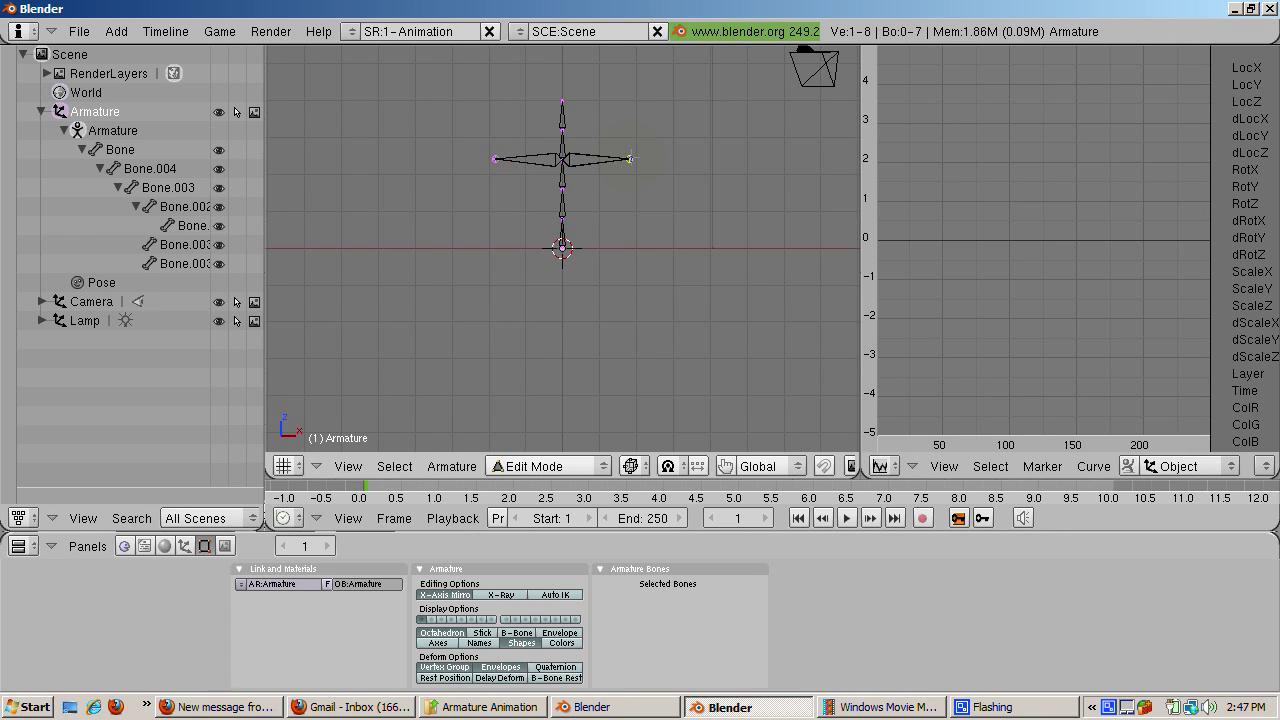
pyautogui.hotkey('shift', 'e')
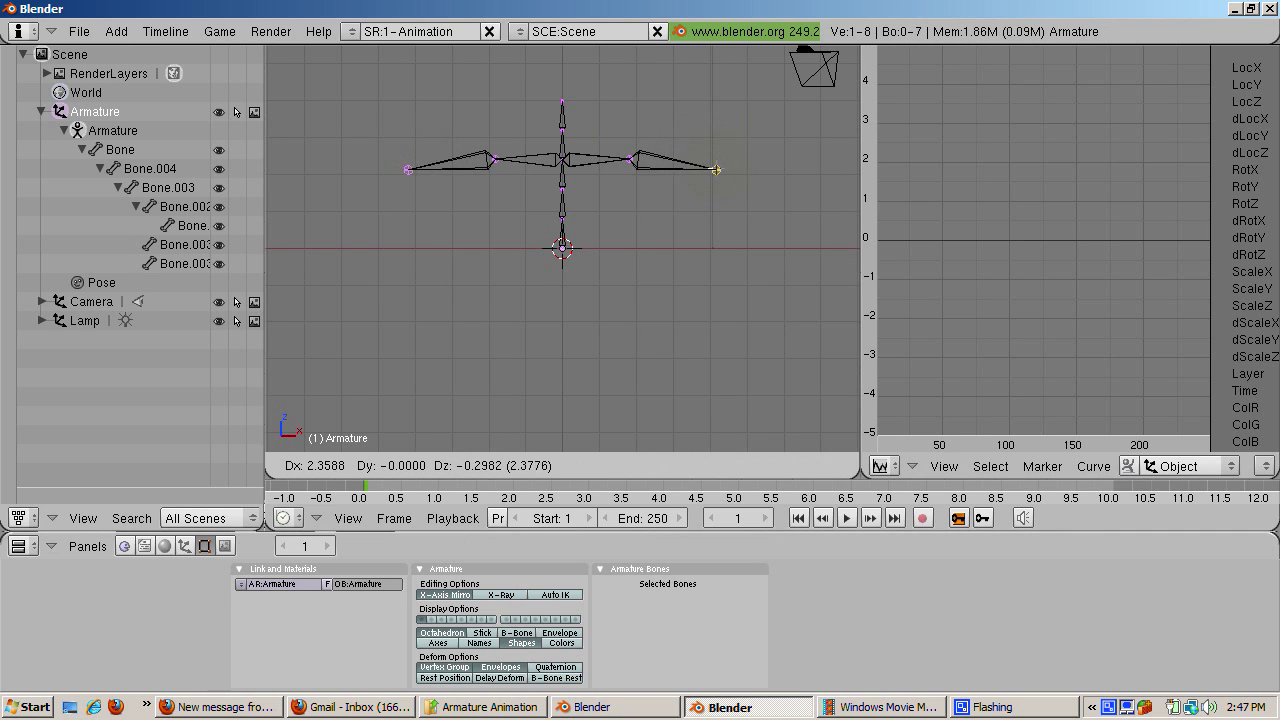
pyautogui.click(697, 168)
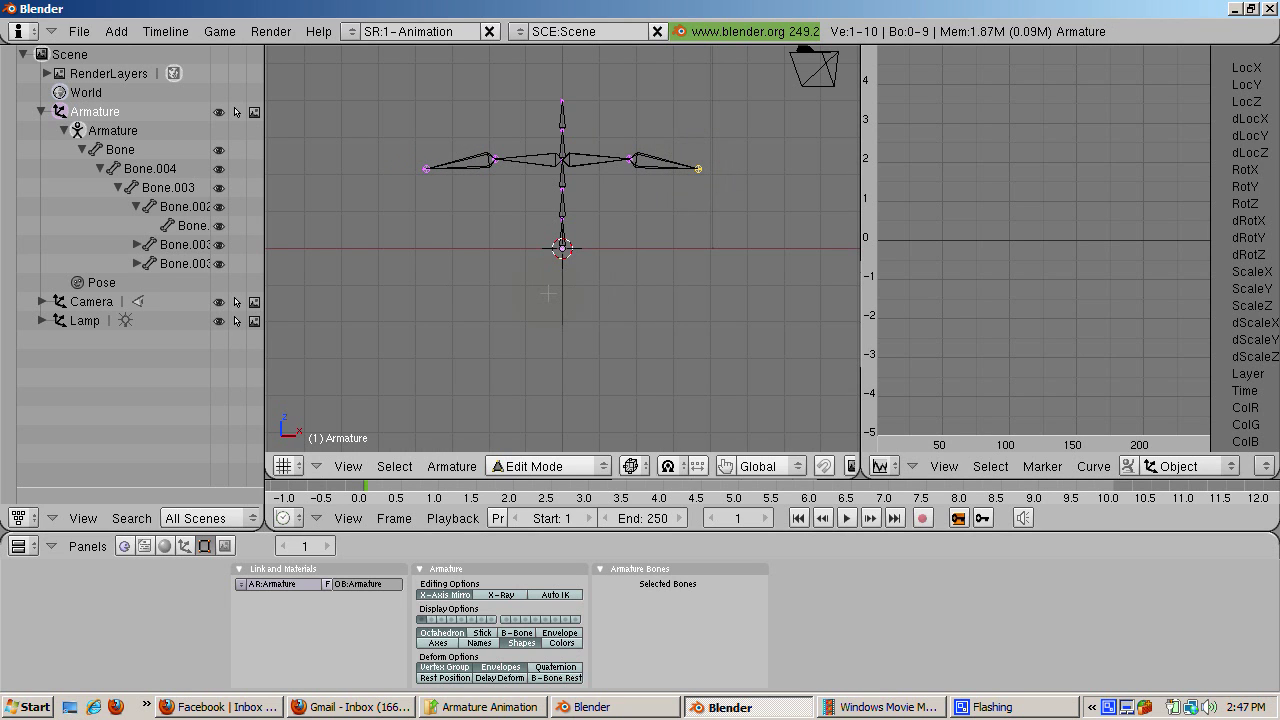
# Mirror-extrude thigh bones down from the hip, then lower leg bones from the knees
pyautogui.press('a')
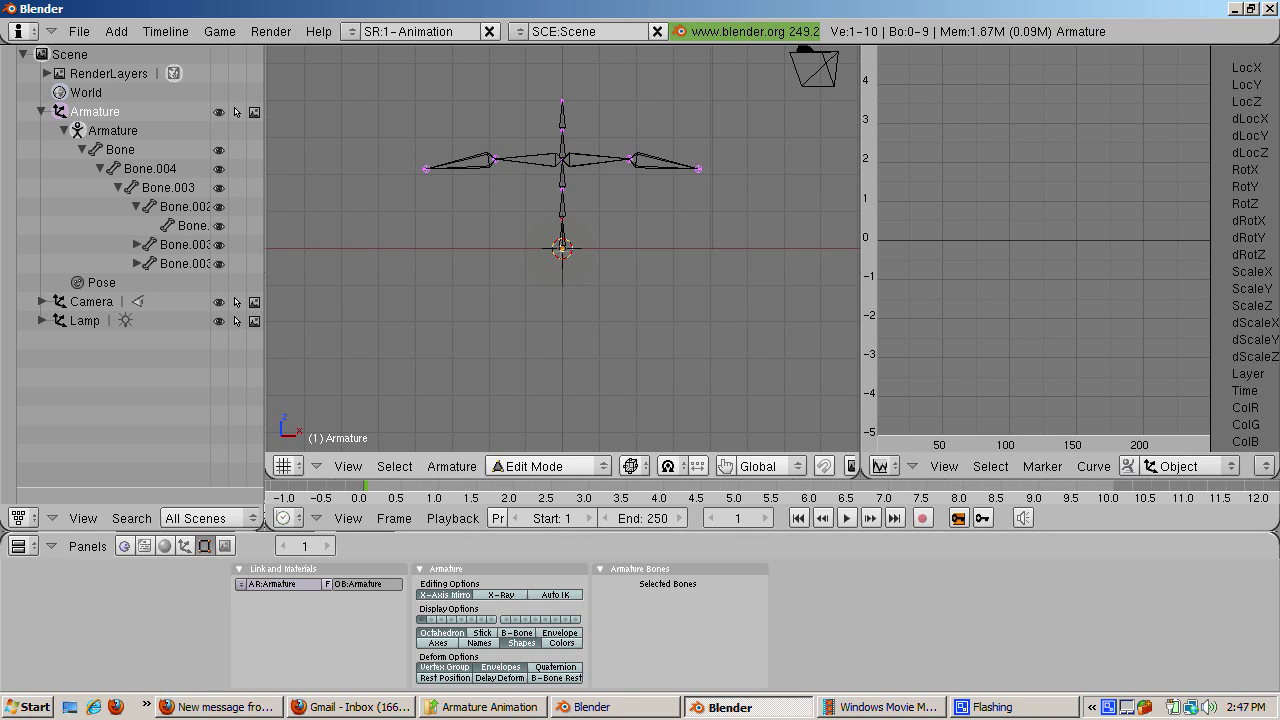
pyautogui.hotkey('shift', 'e')
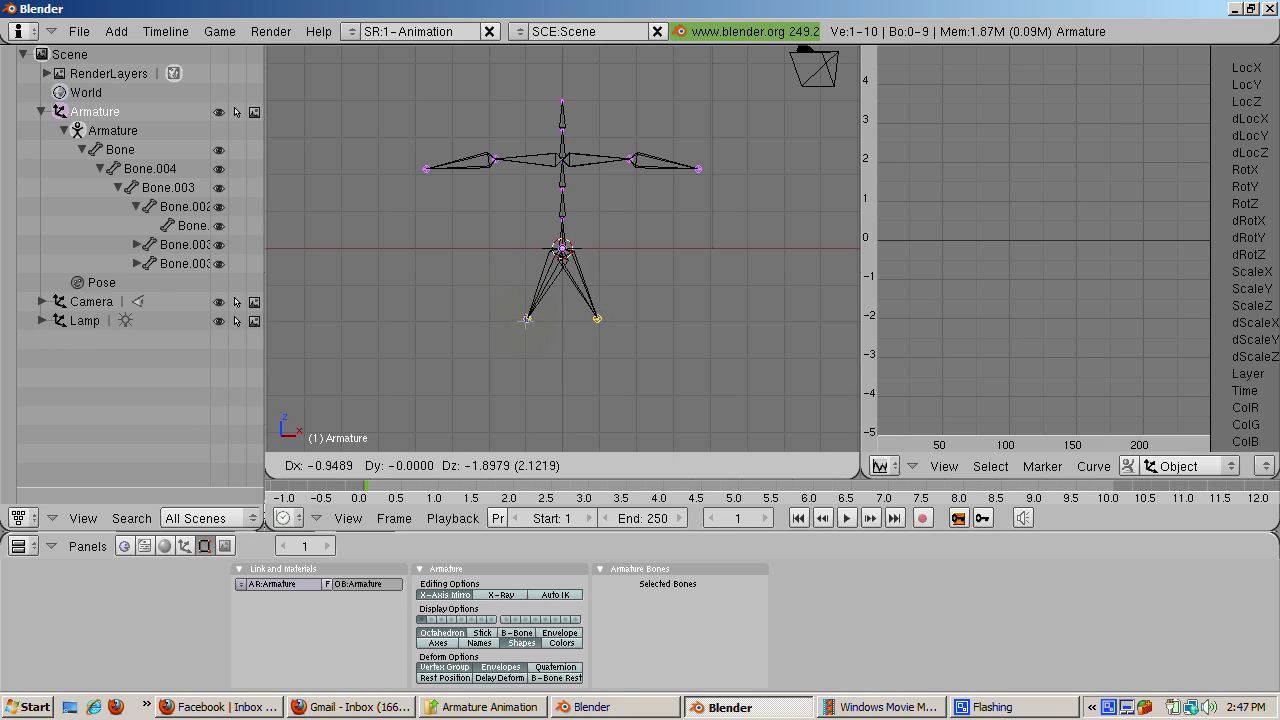
pyautogui.click(528, 313)
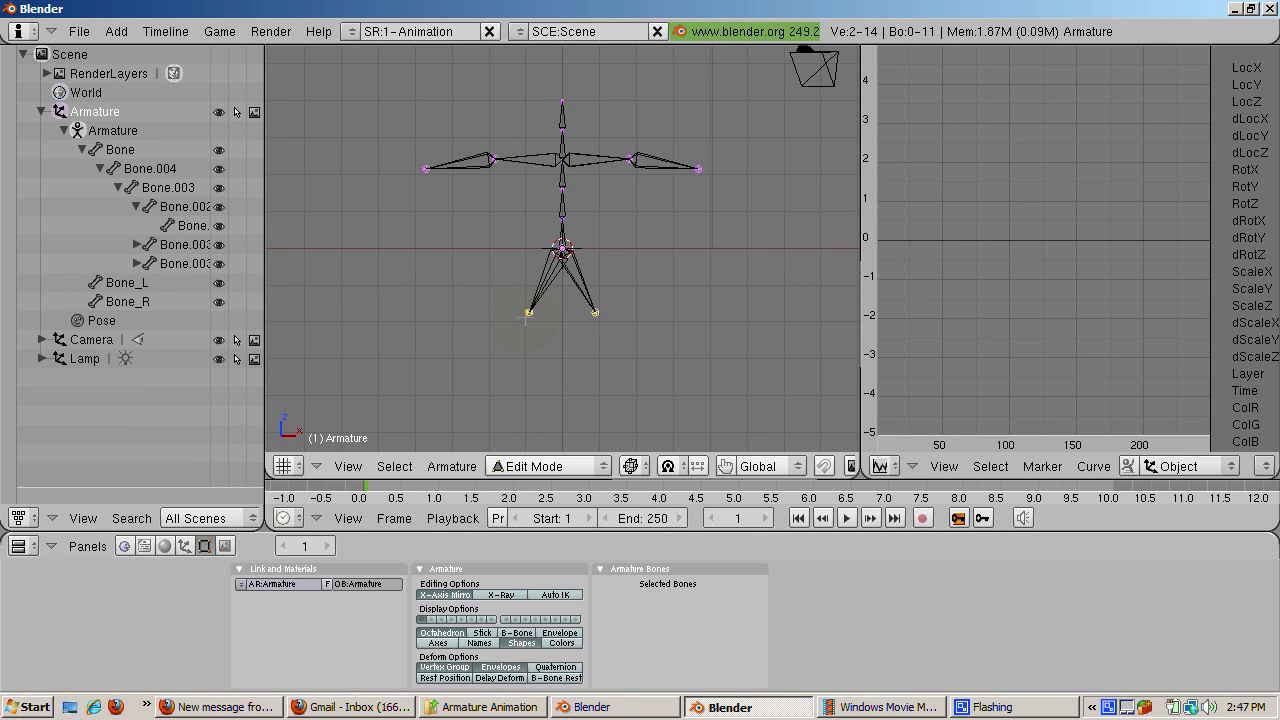
pyautogui.rightClick(528, 313)
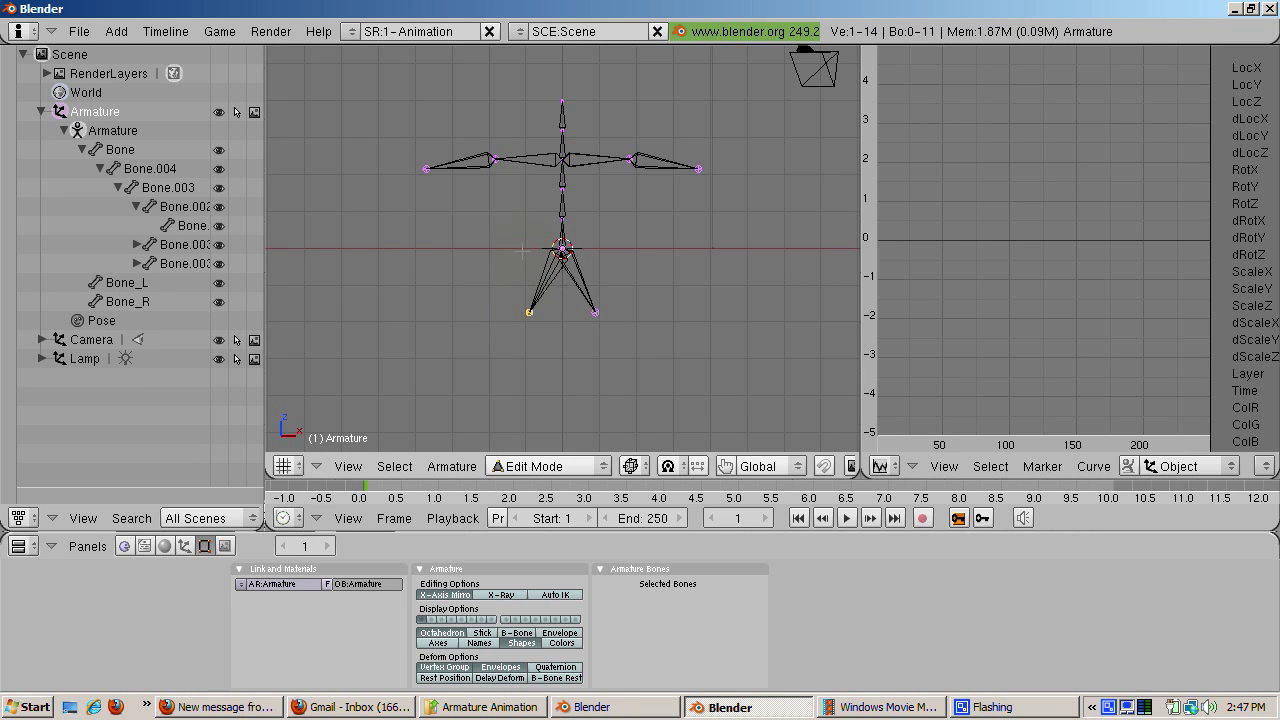
pyautogui.rightClick(595, 312)
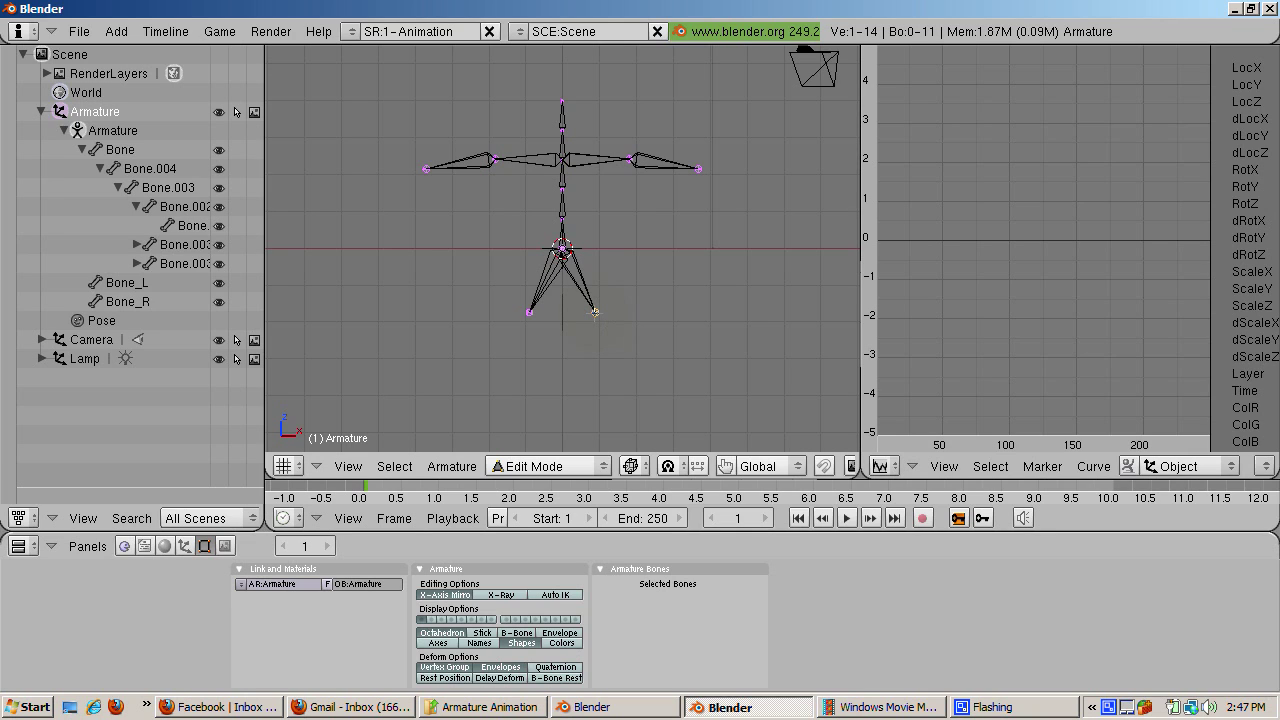
pyautogui.press('e')
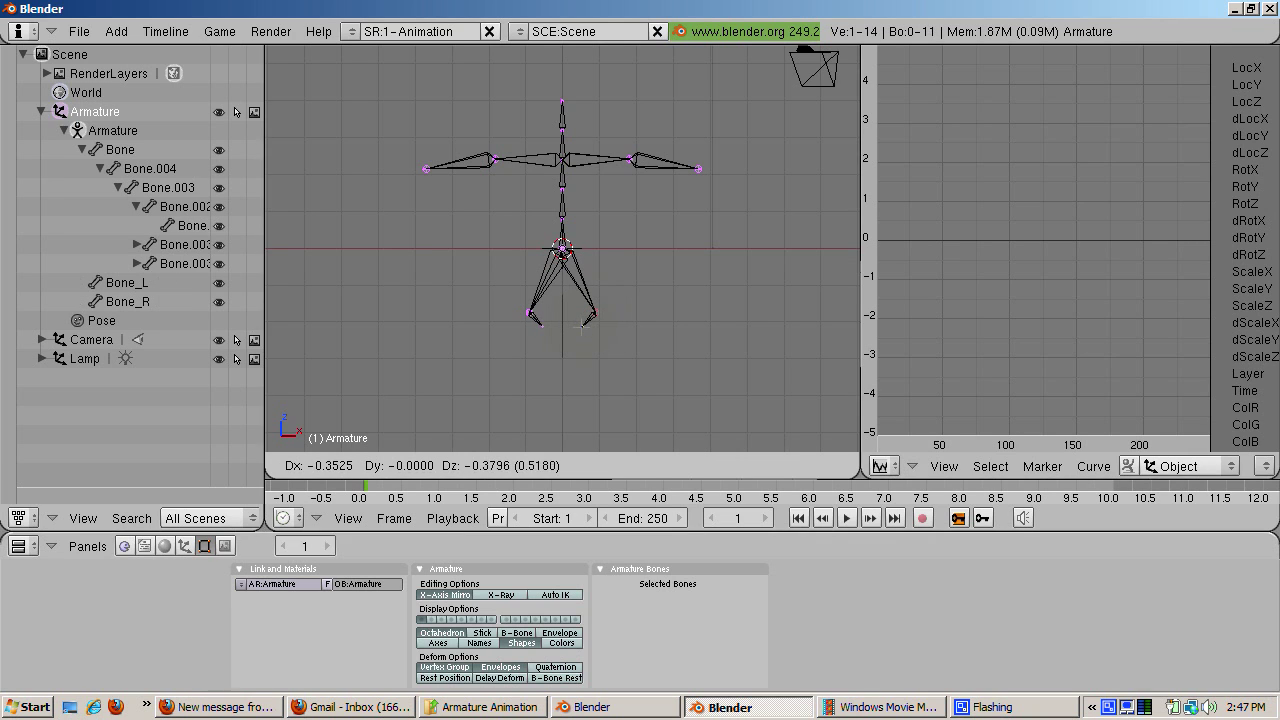
pyautogui.click(585, 324)
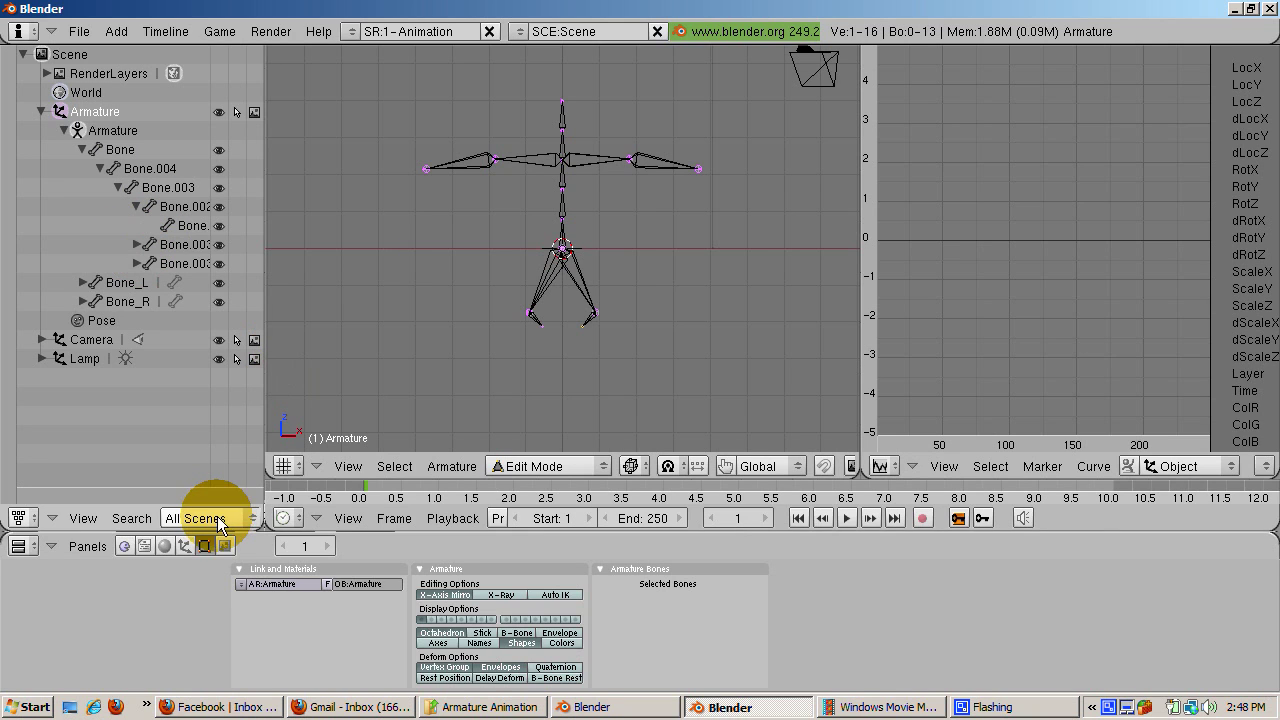
# Show bone names, select forearms Bone.003_L.001 and Bone.003_R.001, and collapse the spine hierarchy
pyautogui.click(478, 643)
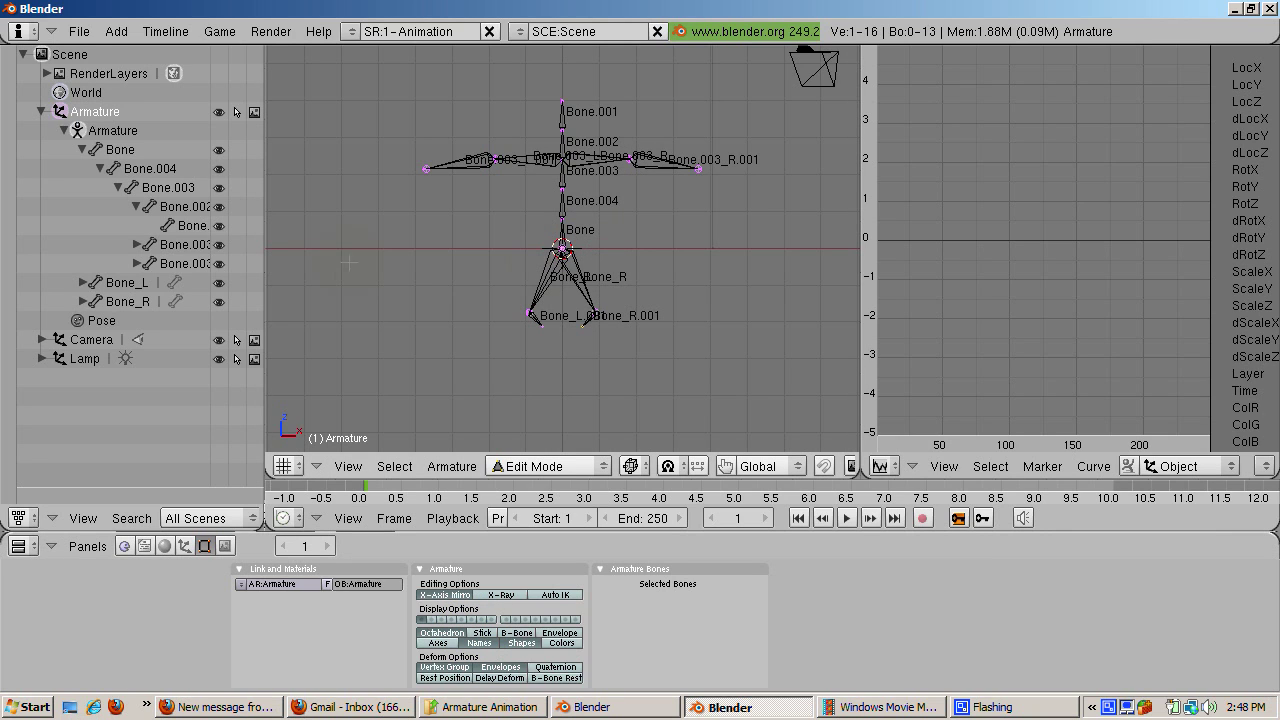
pyautogui.click(183, 258)
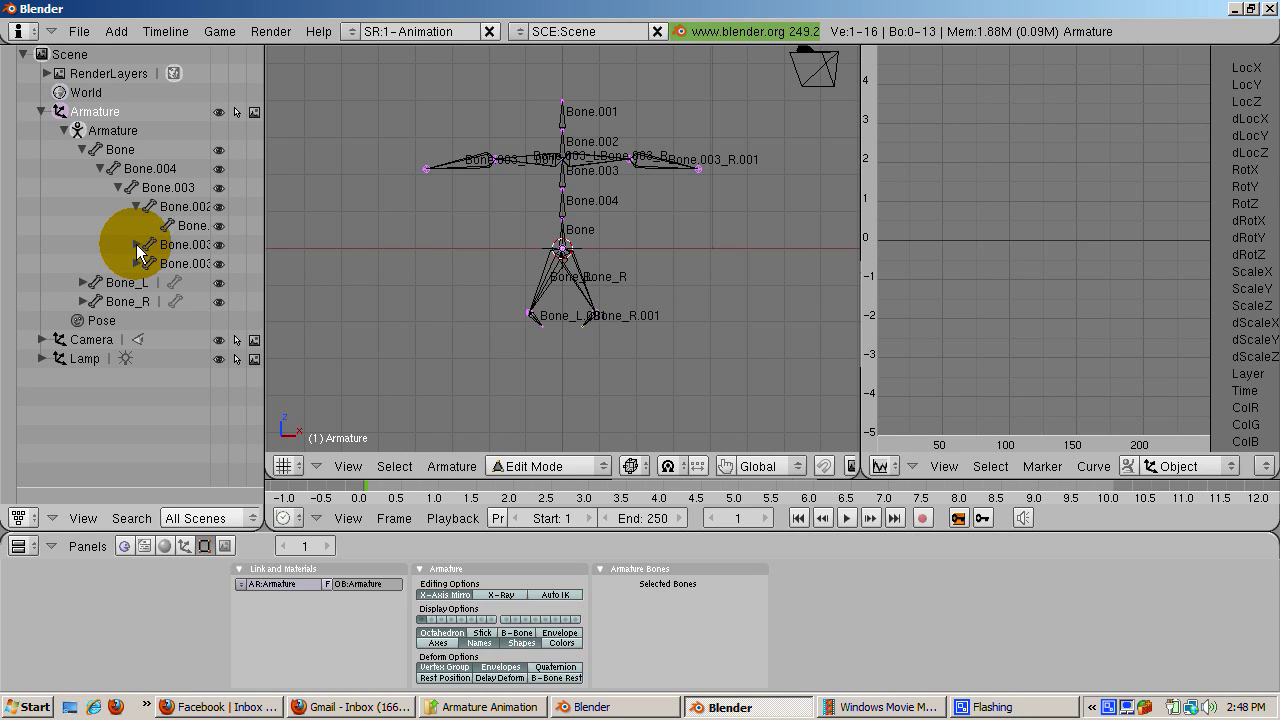
pyautogui.click(137, 245)
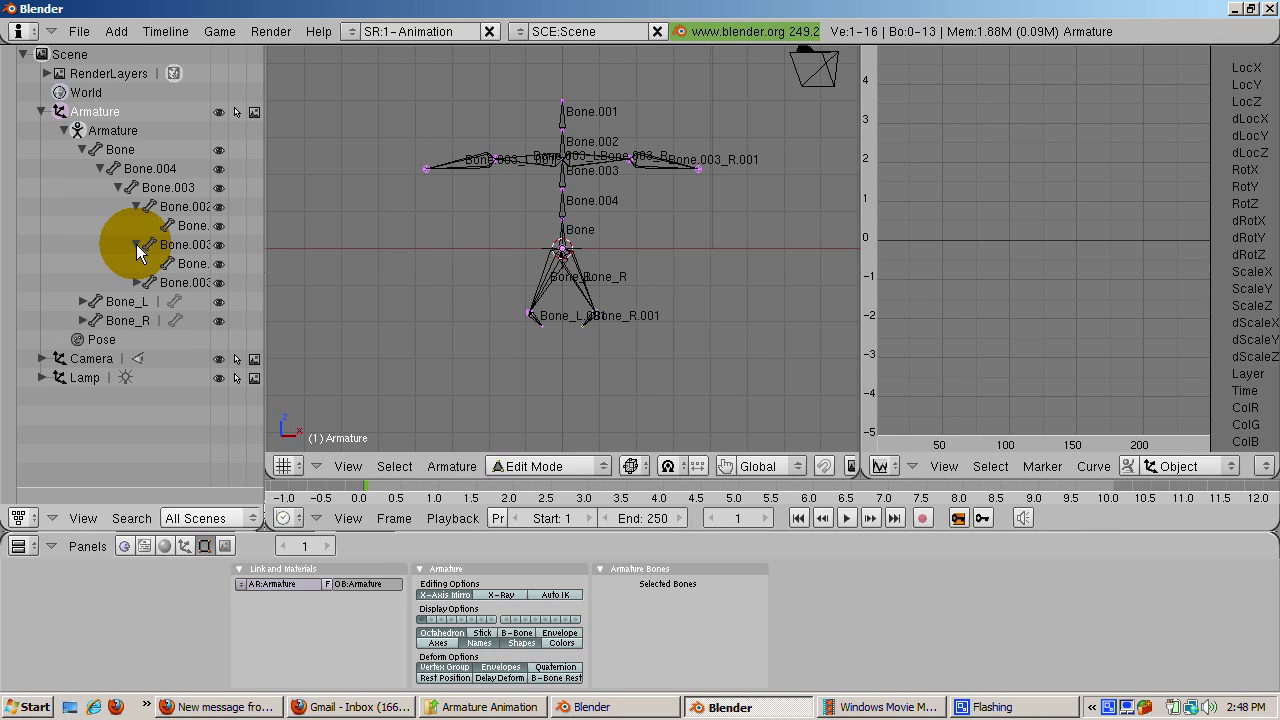
pyautogui.click(188, 263)
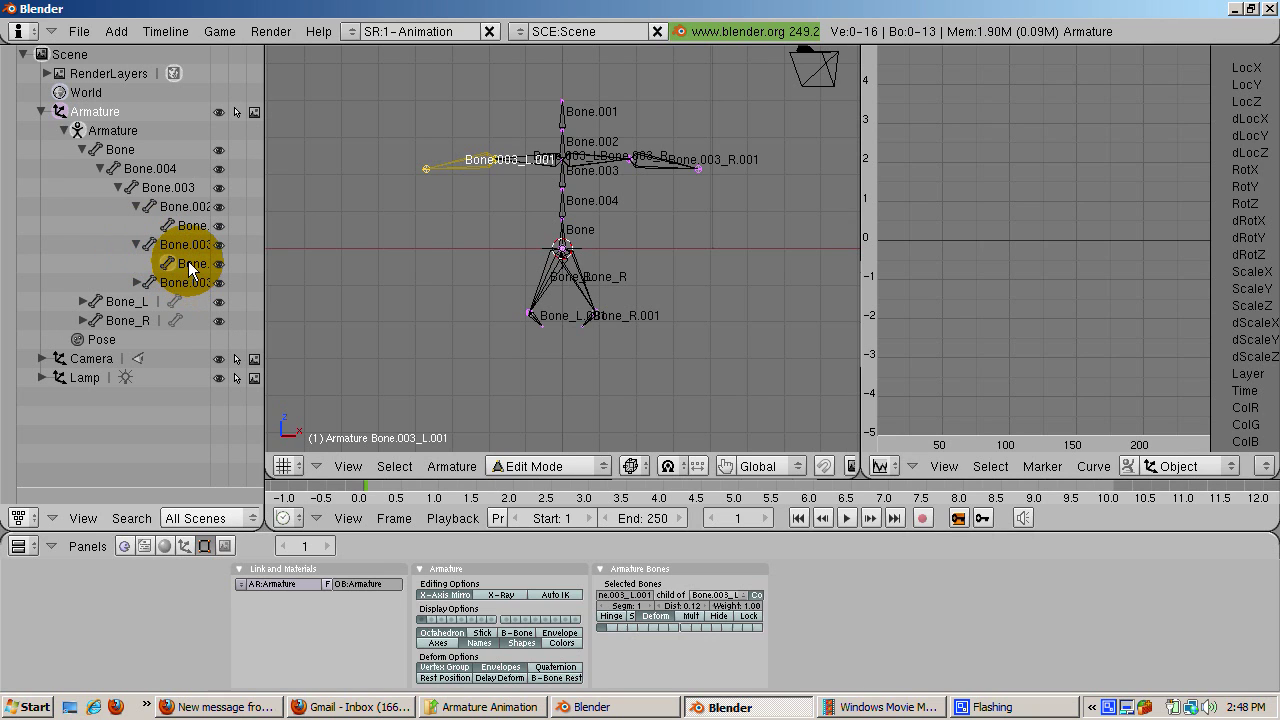
pyautogui.click(137, 283)
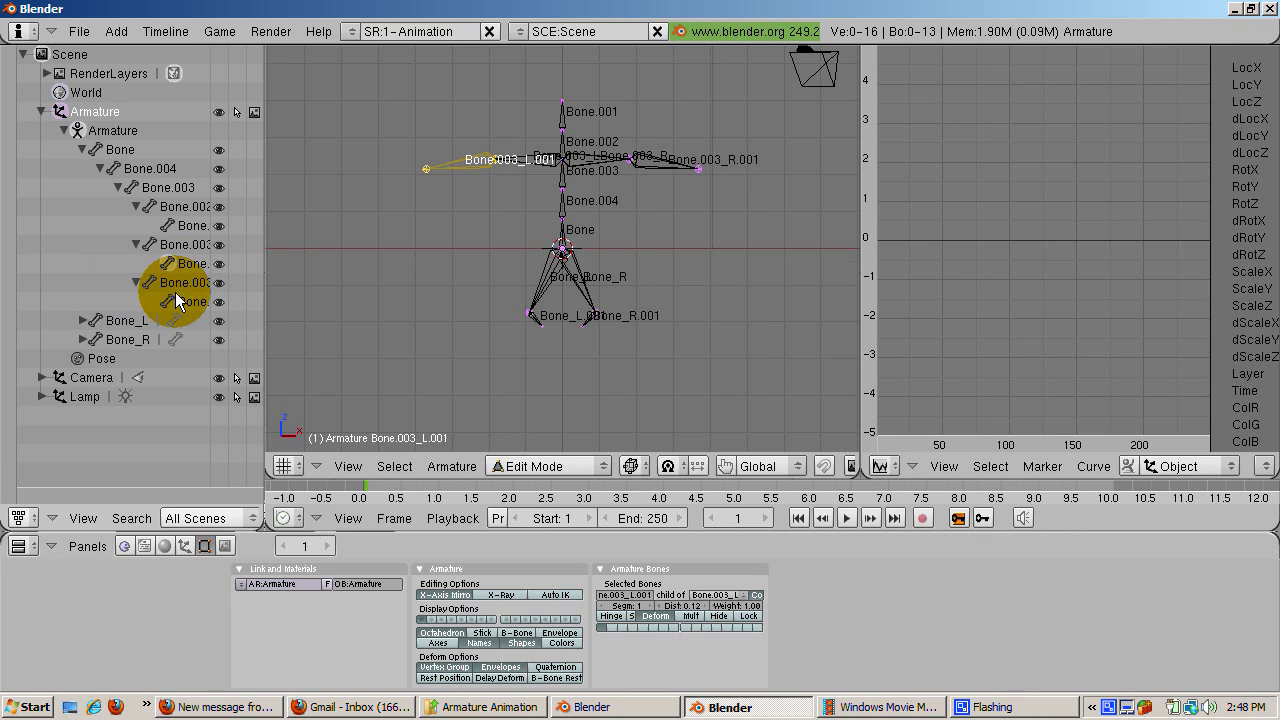
pyautogui.click(199, 301)
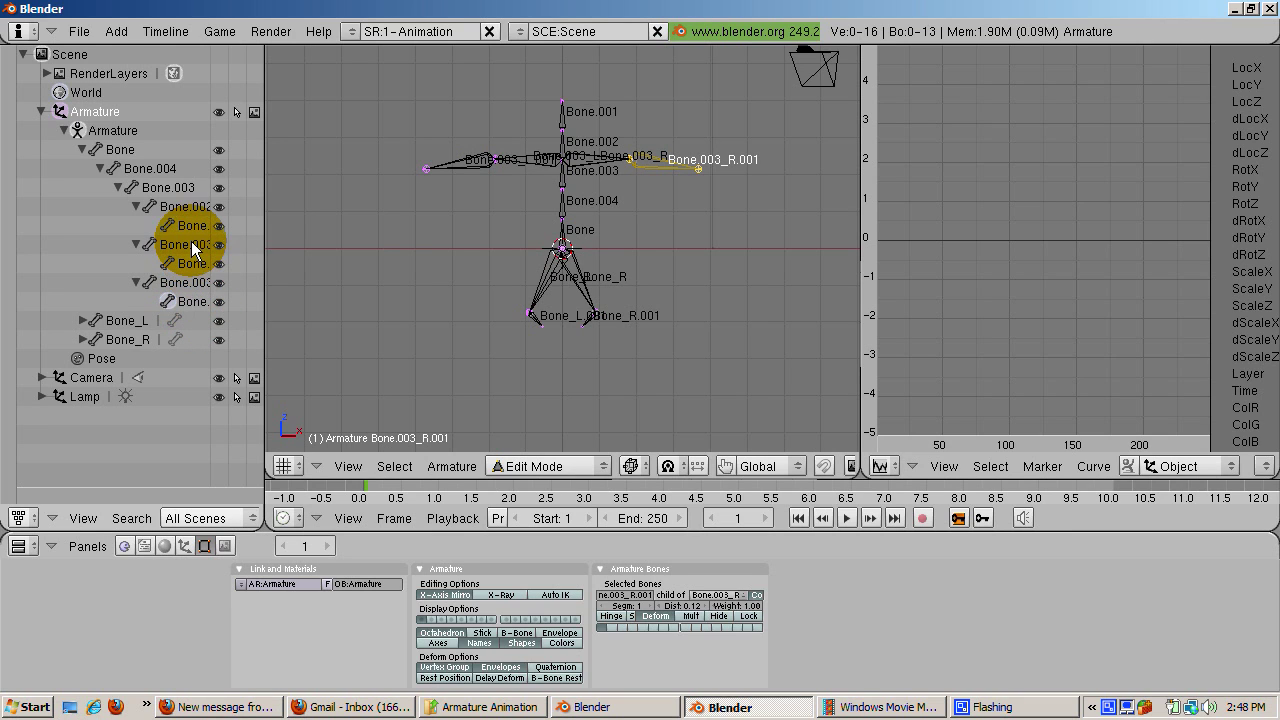
pyautogui.click(82, 149)
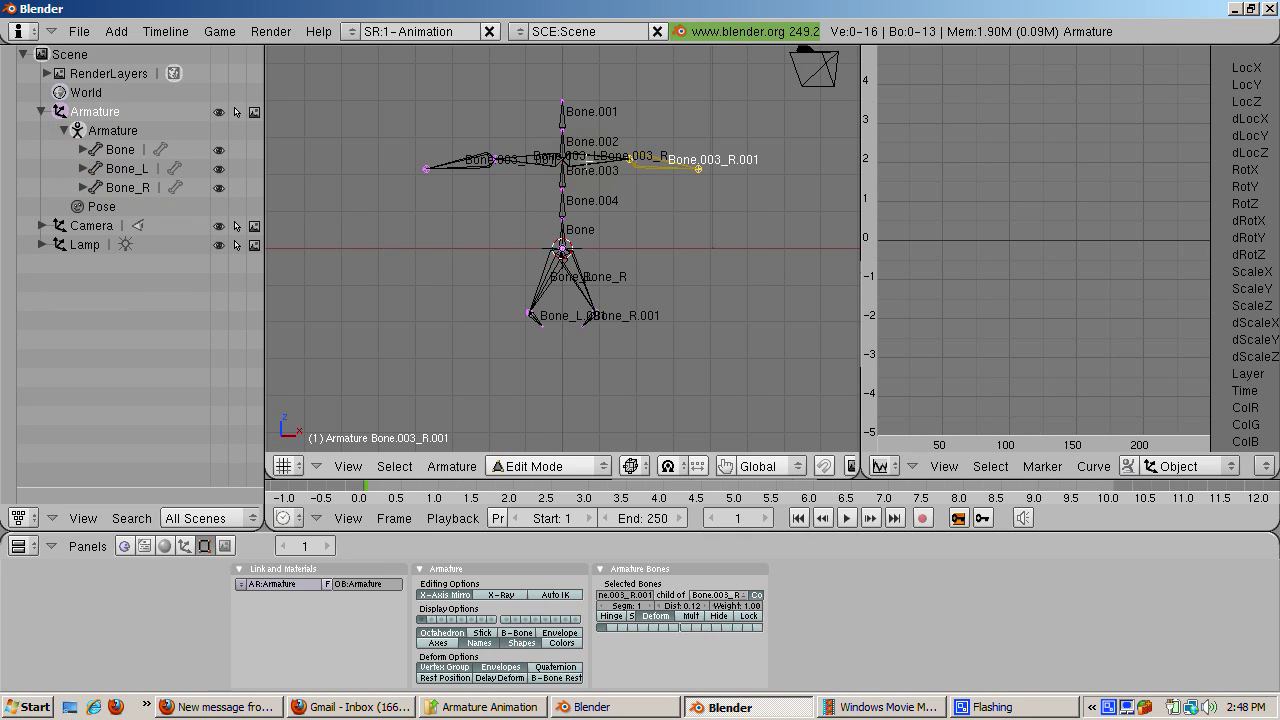
pyautogui.scroll(1, 562, 248)
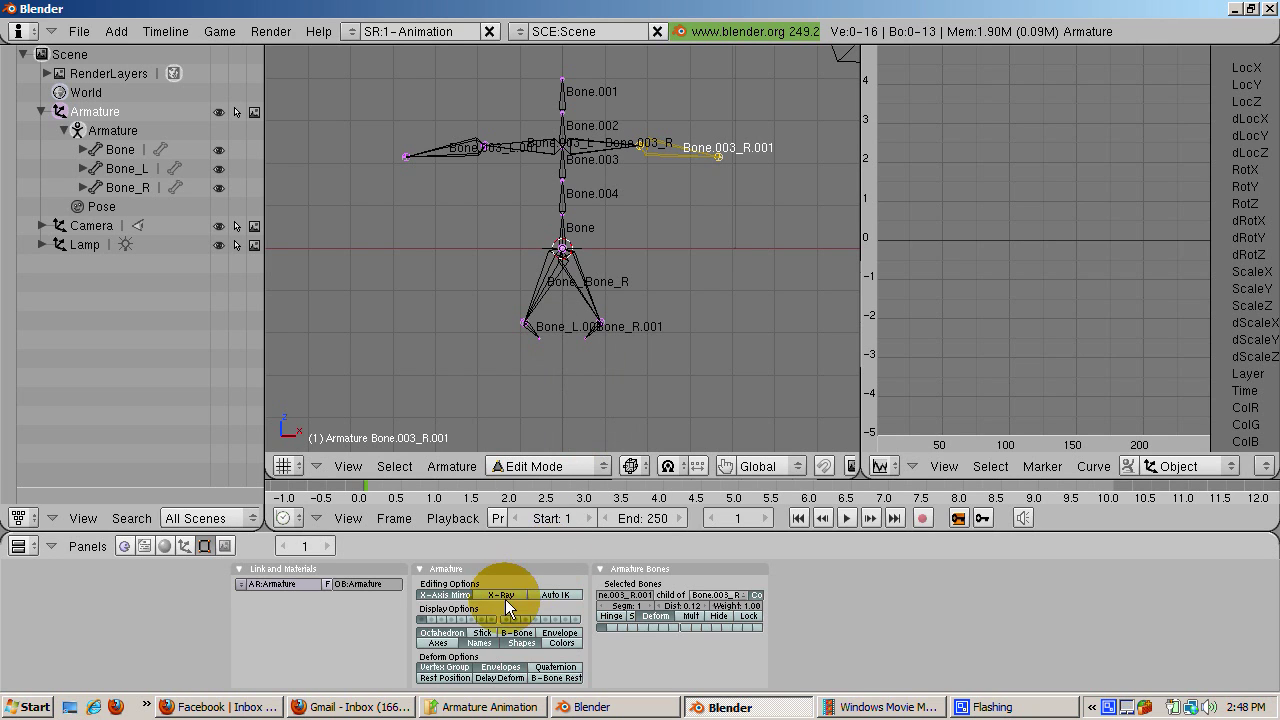
# Hide bone names, select the inner right arm bone Bone.003_R, and open the Mode menu
pyautogui.click(477, 643)
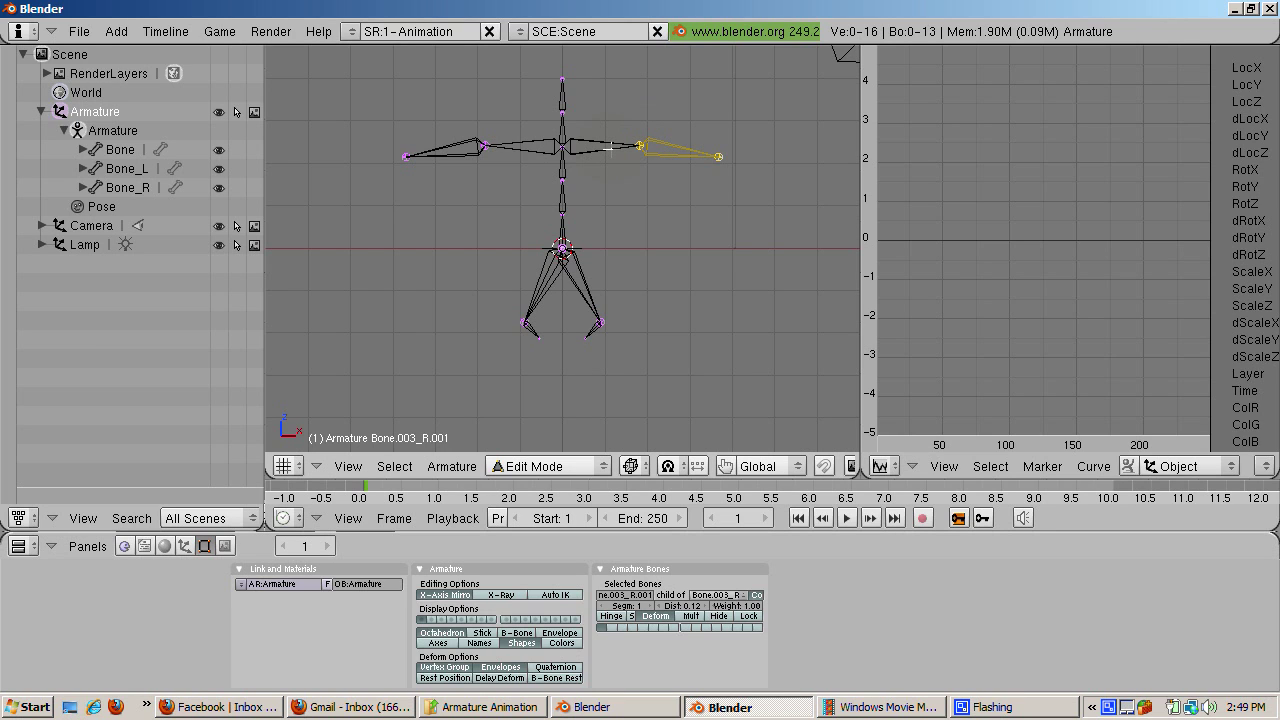
pyautogui.rightClick(610, 147)
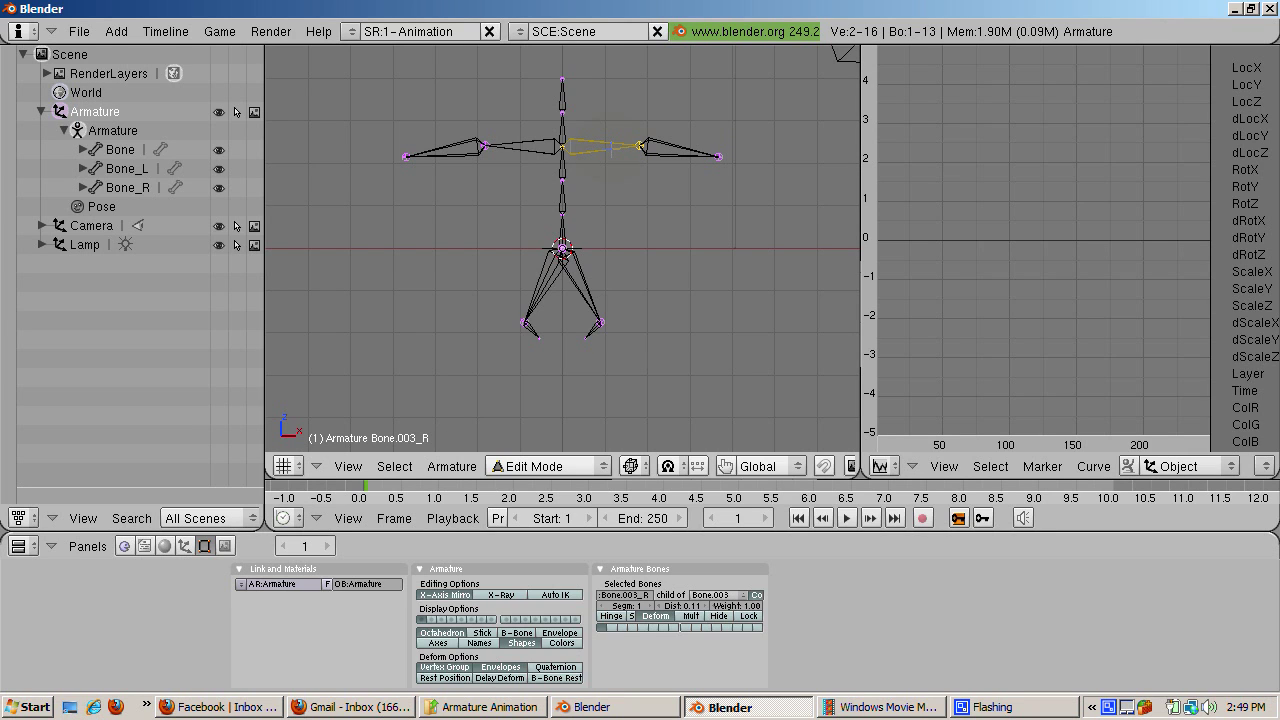
pyautogui.click(526, 467)
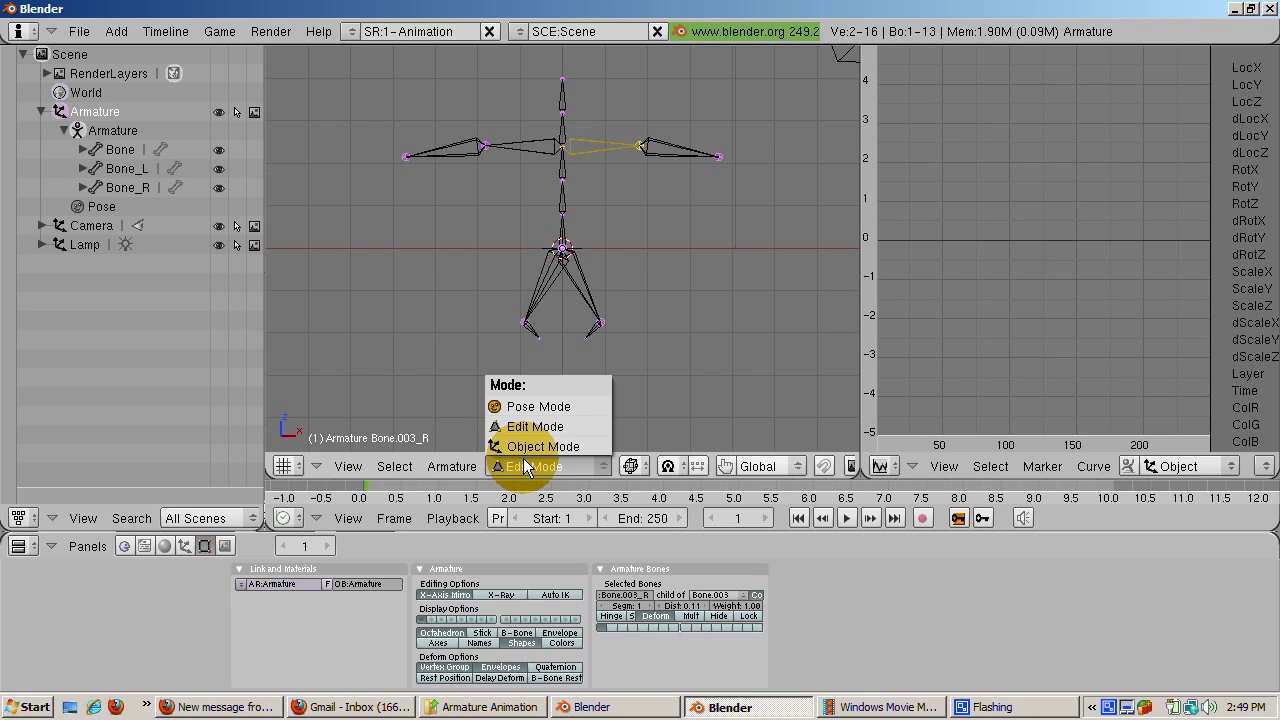
# In Pose Mode, key LocRot for both right-arm bones at frame 1
pyautogui.click(538, 407)
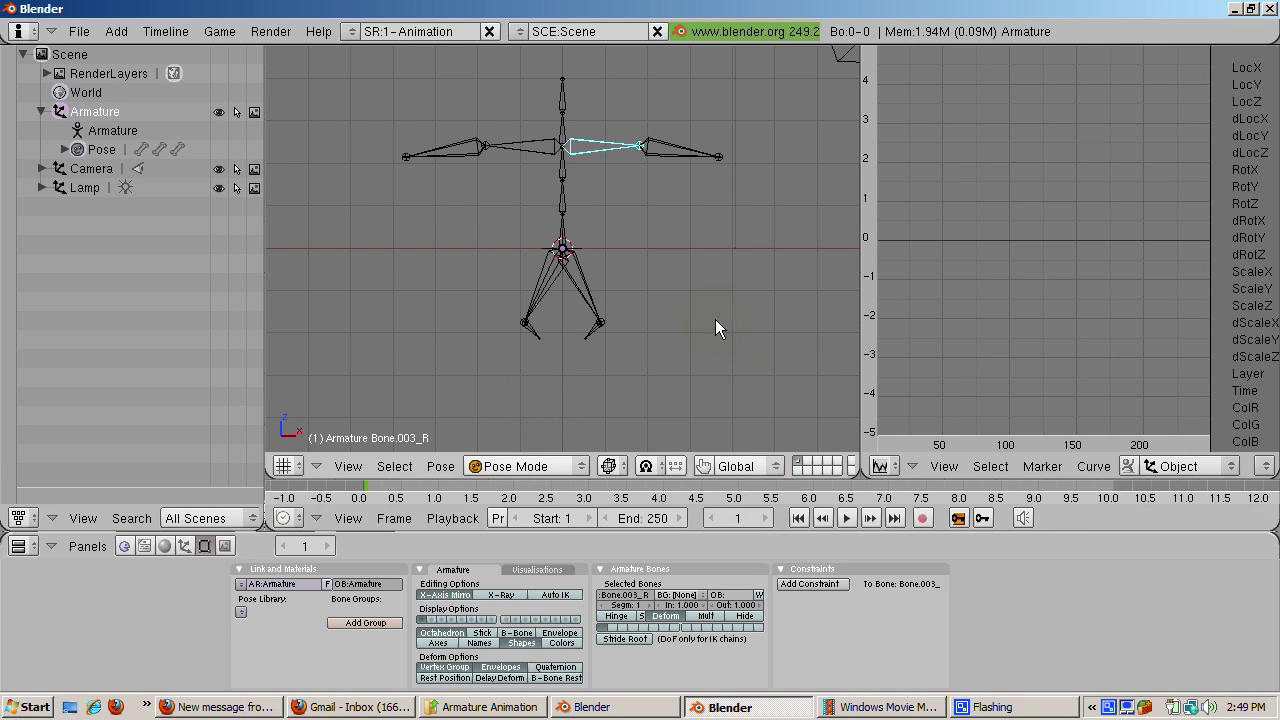
pyautogui.keyDown('shift'); pyautogui.rightClick(676, 144); pyautogui.keyUp('shift')
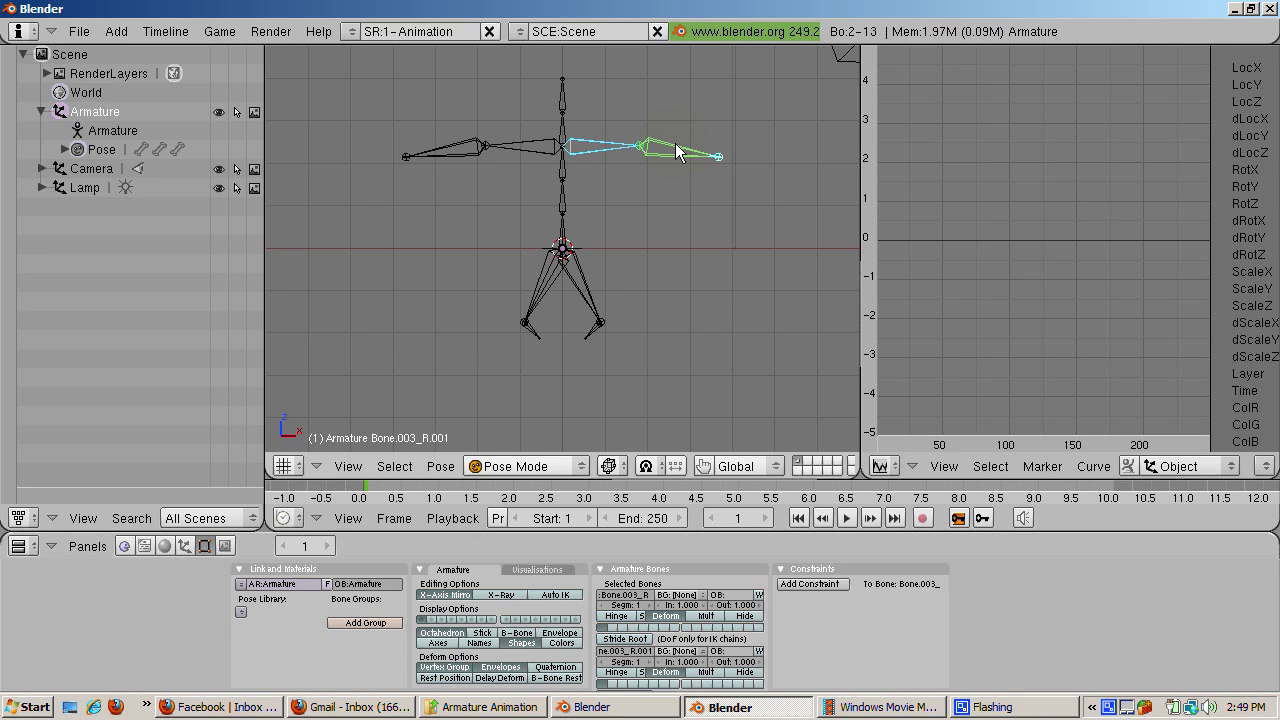
pyautogui.press('i')
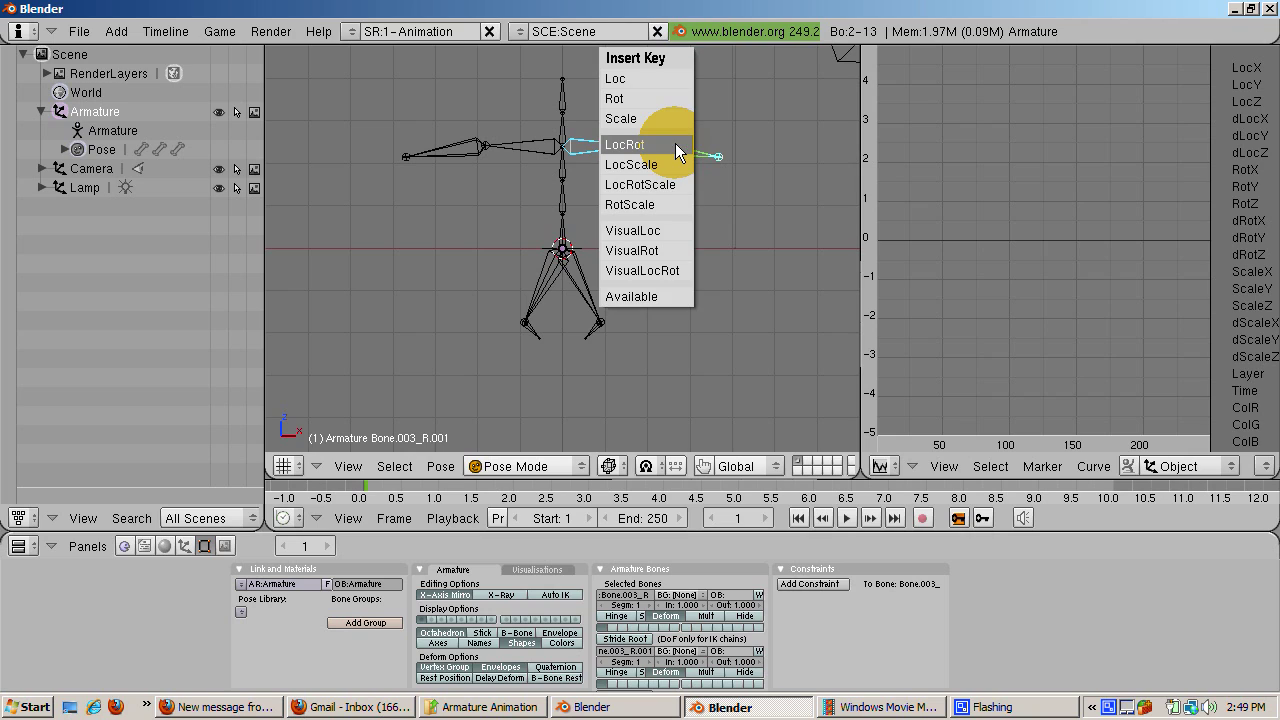
pyautogui.click(675, 143)
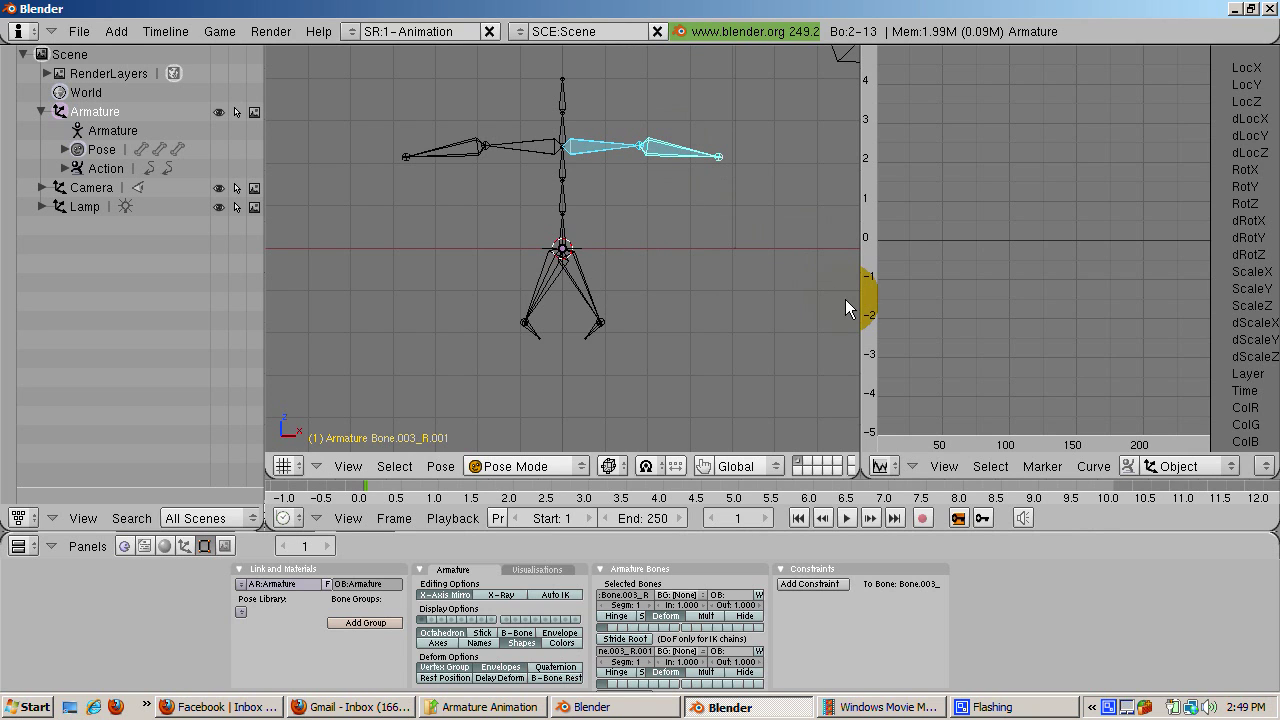
# Set the curve editor to display Pose curves
pyautogui.click(1178, 465)
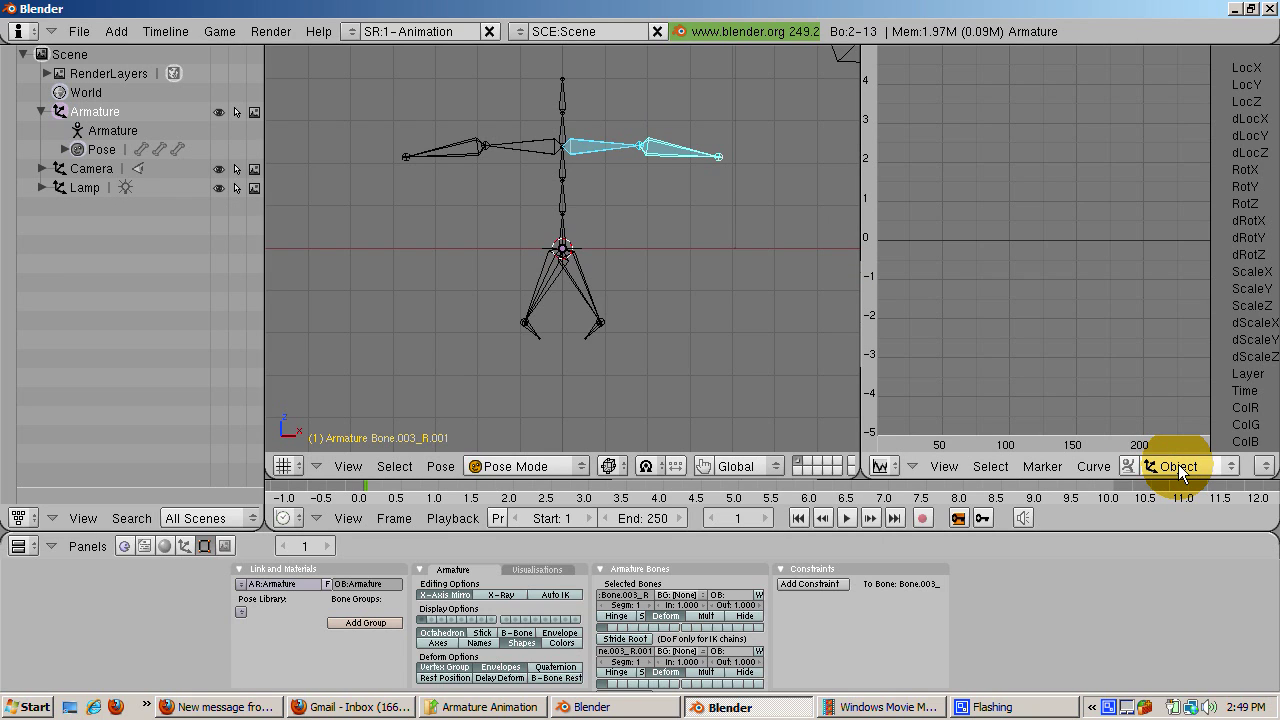
pyautogui.click(1179, 470)
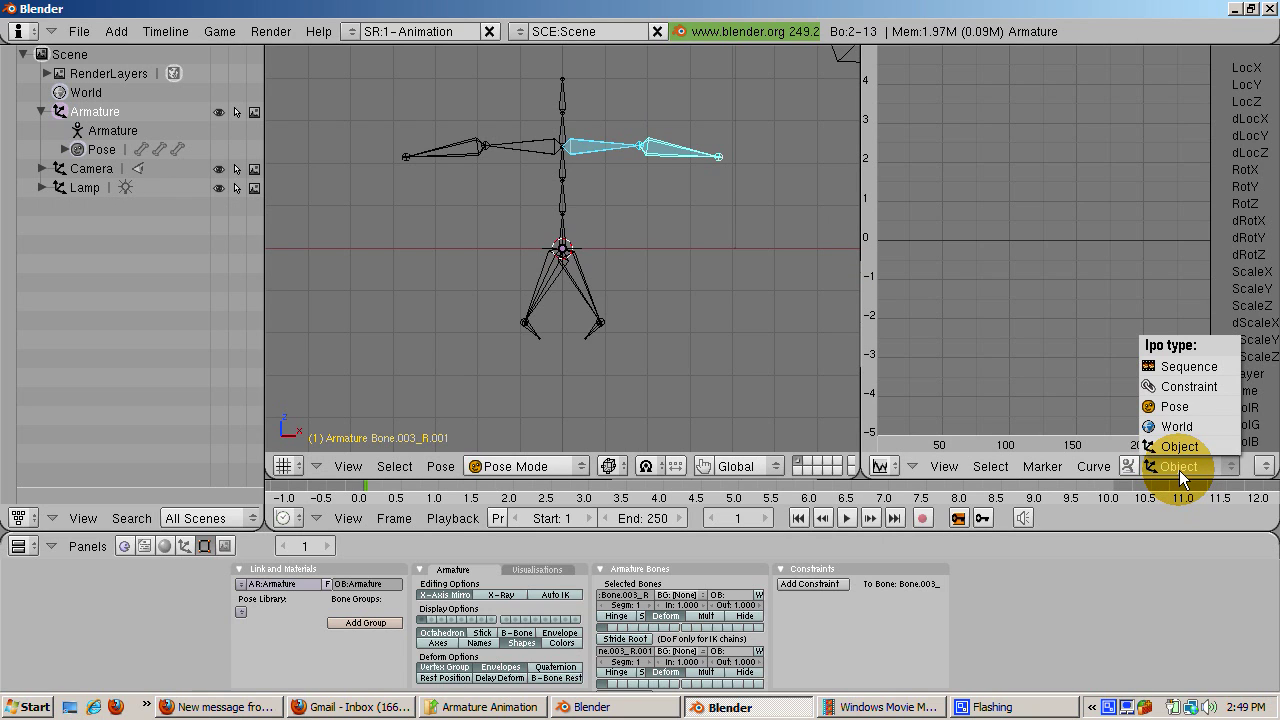
pyautogui.click(1168, 408)
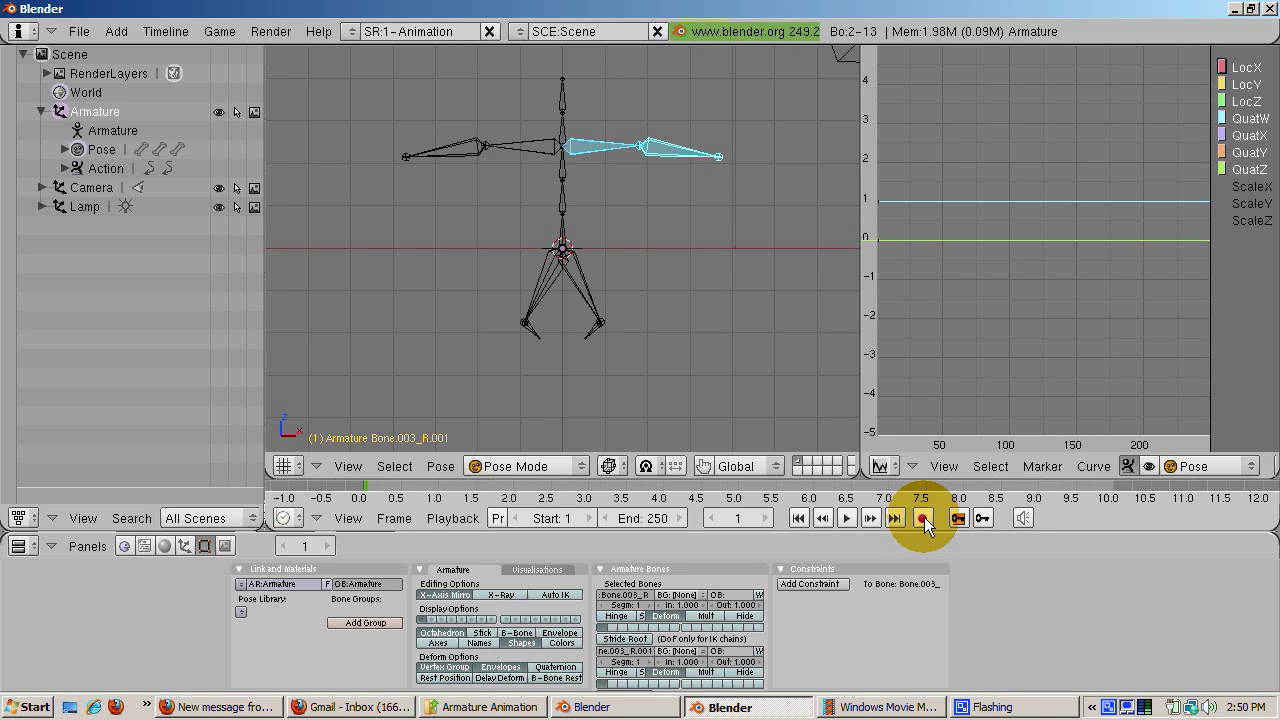
# With auto keying on, rotate the right upper arm and forearm upward at frame 11
pyautogui.click(922, 517)
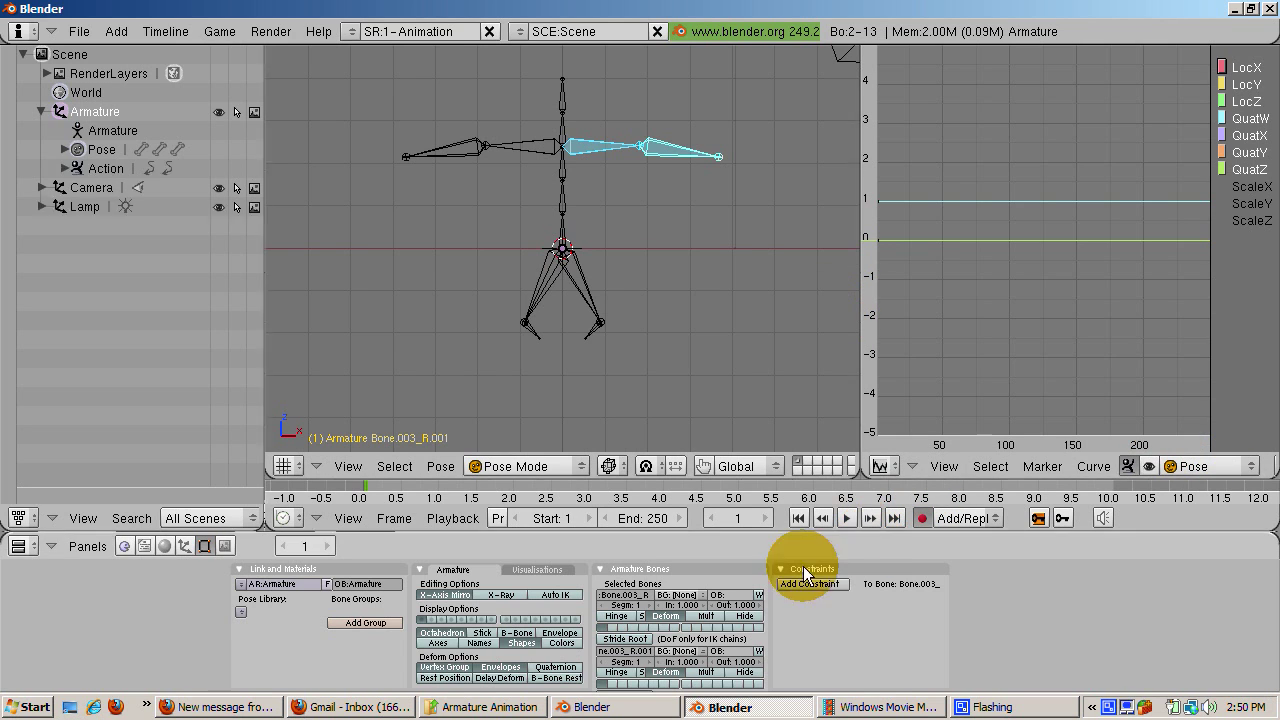
pyautogui.press('Up')
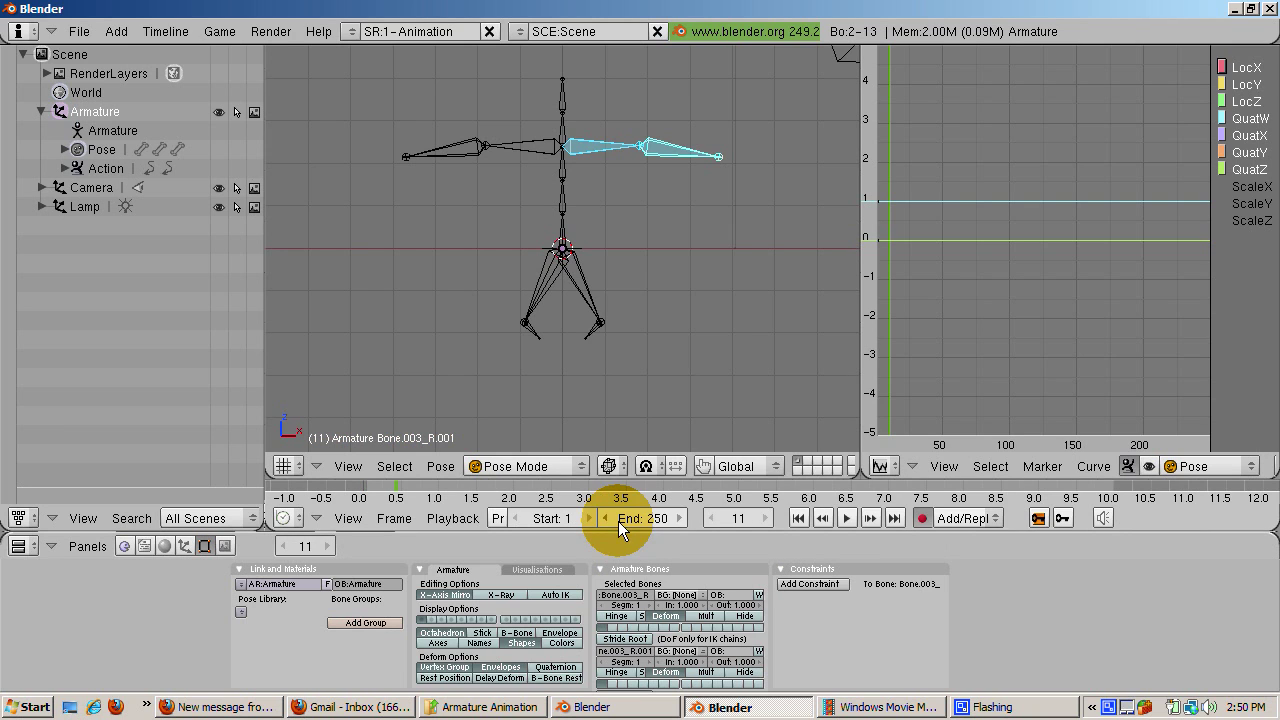
pyautogui.press('r')
pyautogui.click(591, 147)
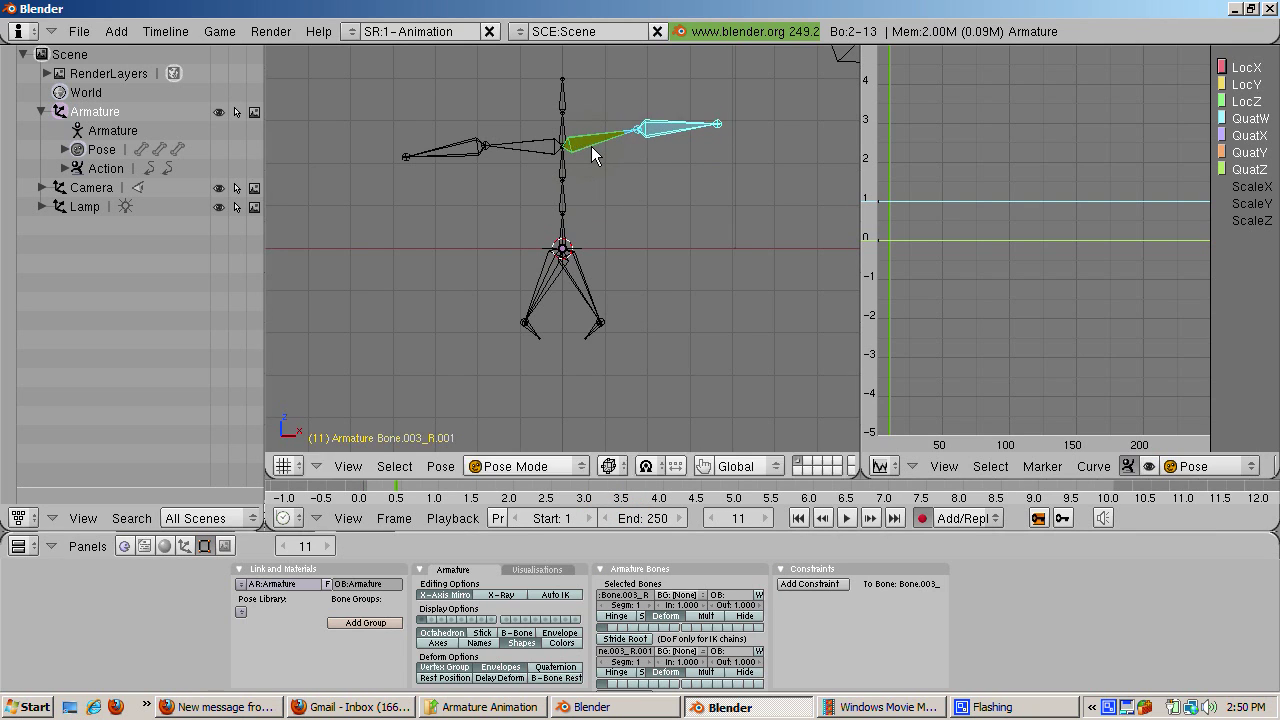
pyautogui.rightClick(652, 123)
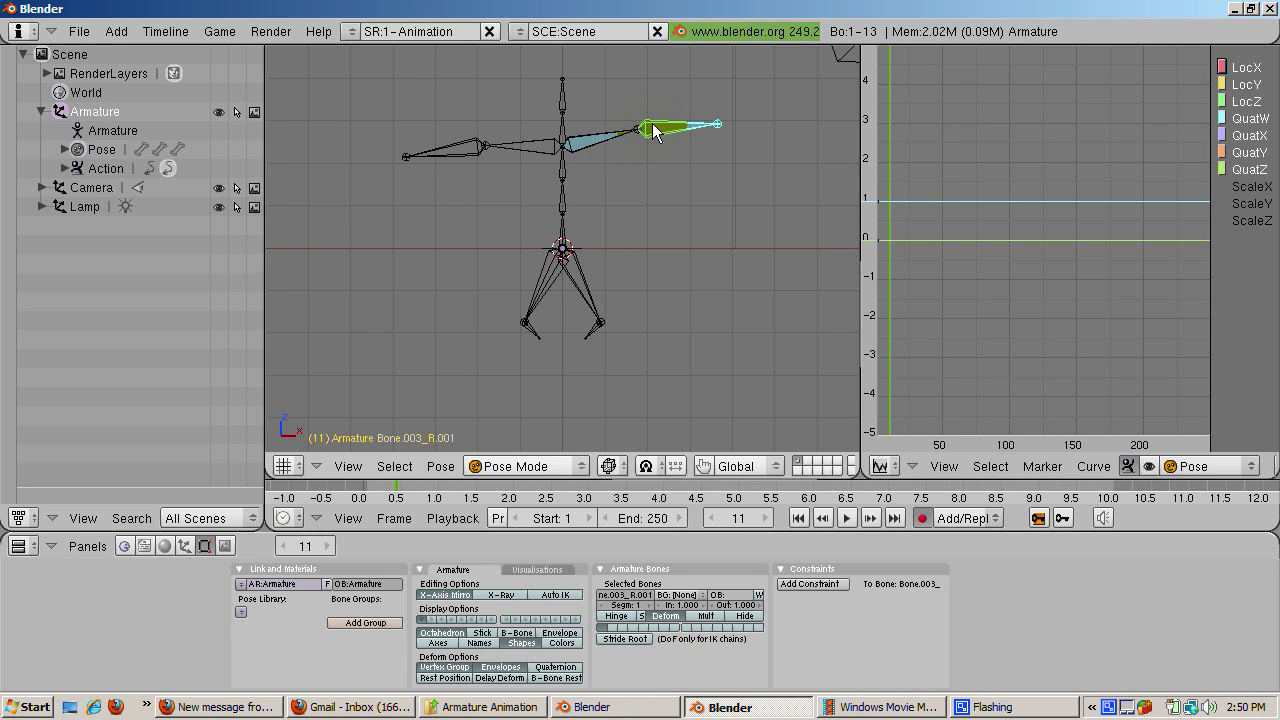
pyautogui.press('r')
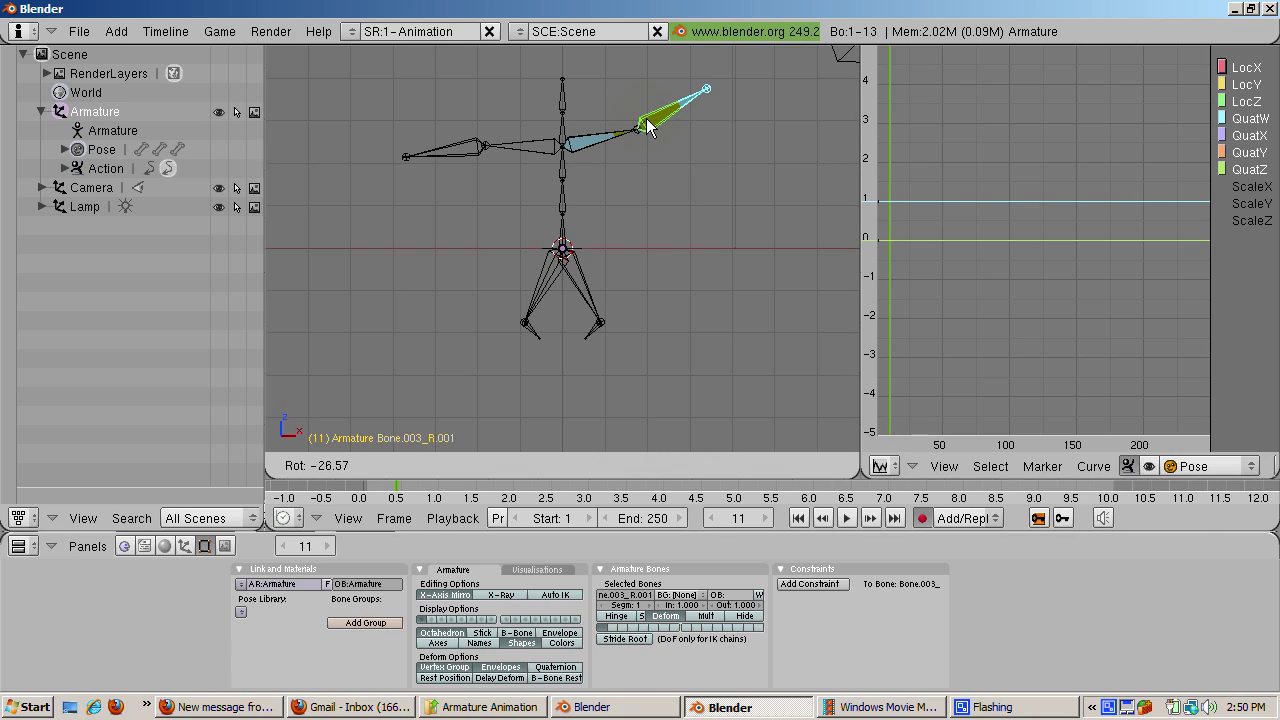
pyautogui.click(646, 118)
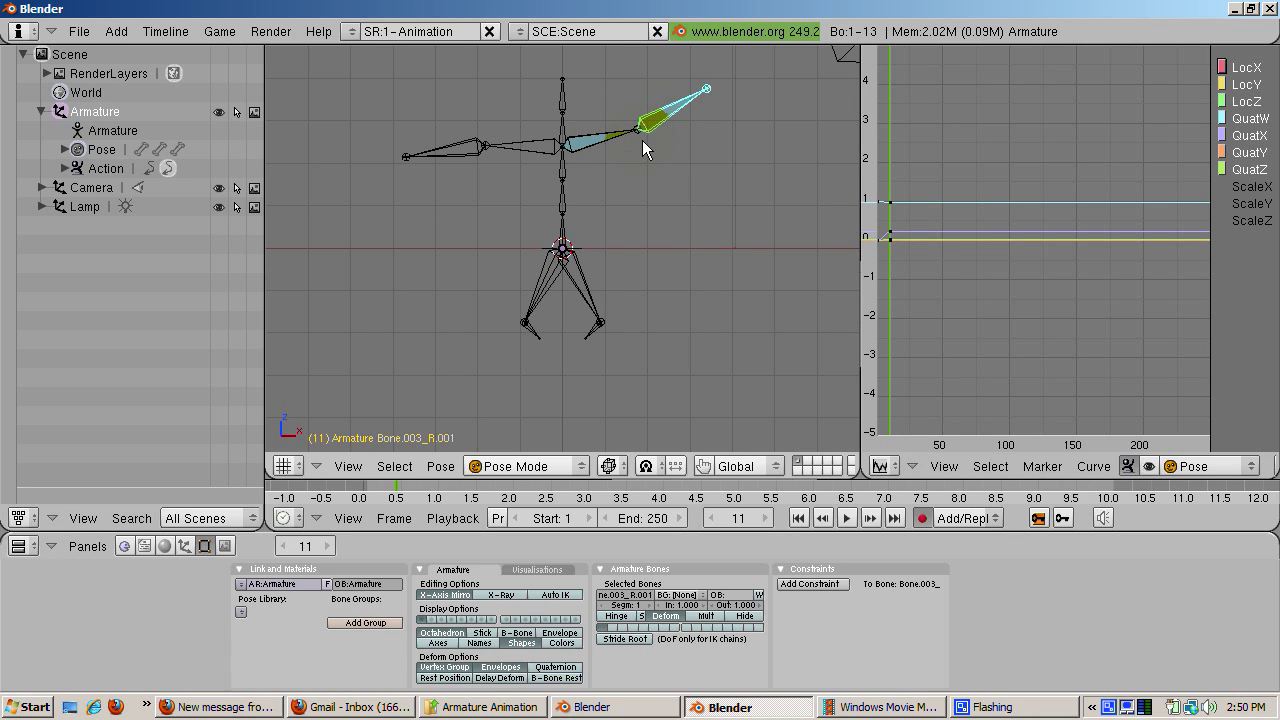
pyautogui.moveTo(850, 448); pyautogui.dragTo(862, 450)
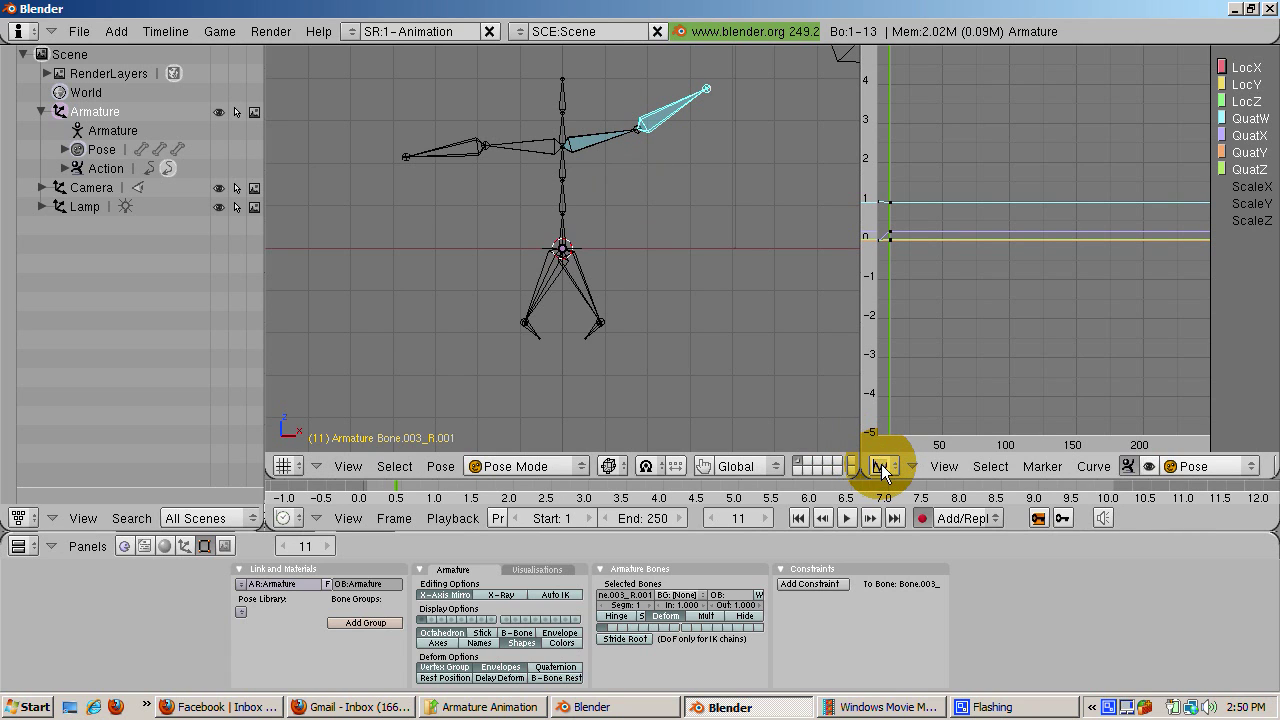
pyautogui.click(880, 466)
# Switch the curve panel to the Action Editor and expand the Bone.003_R and Bone.003_R.001 channels
pyautogui.click(881, 405)
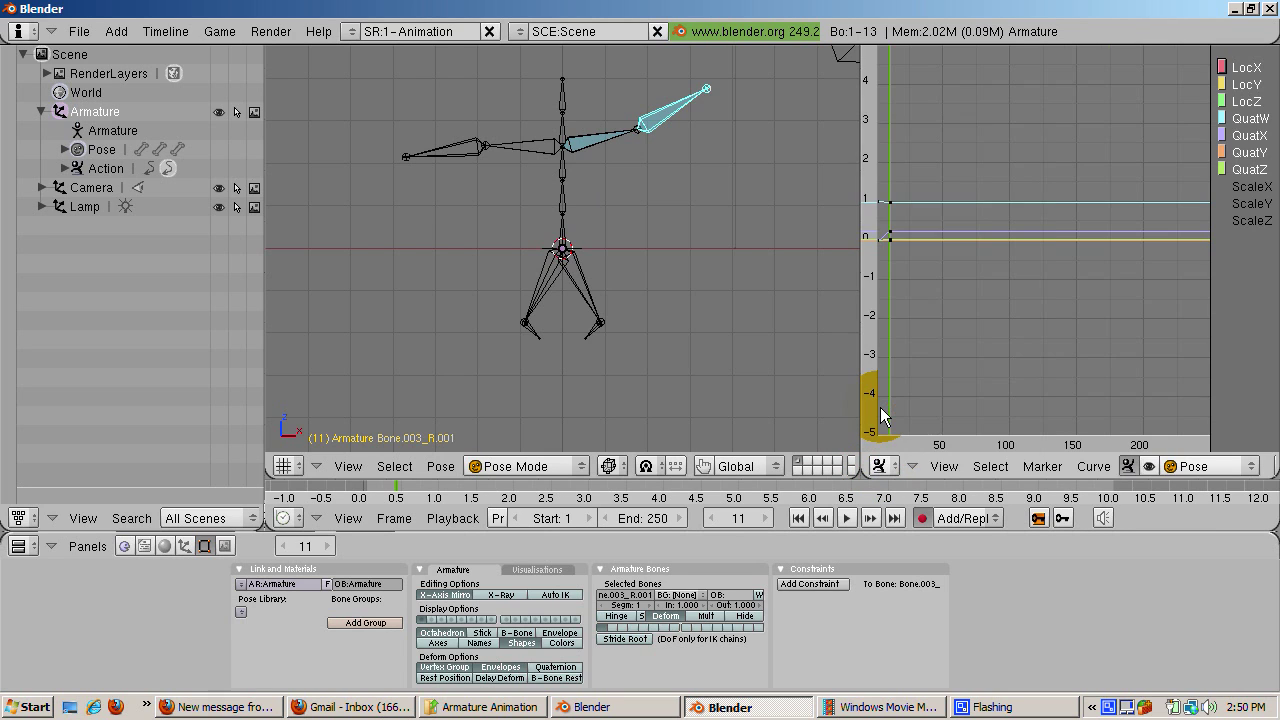
pyautogui.click(1112, 428)
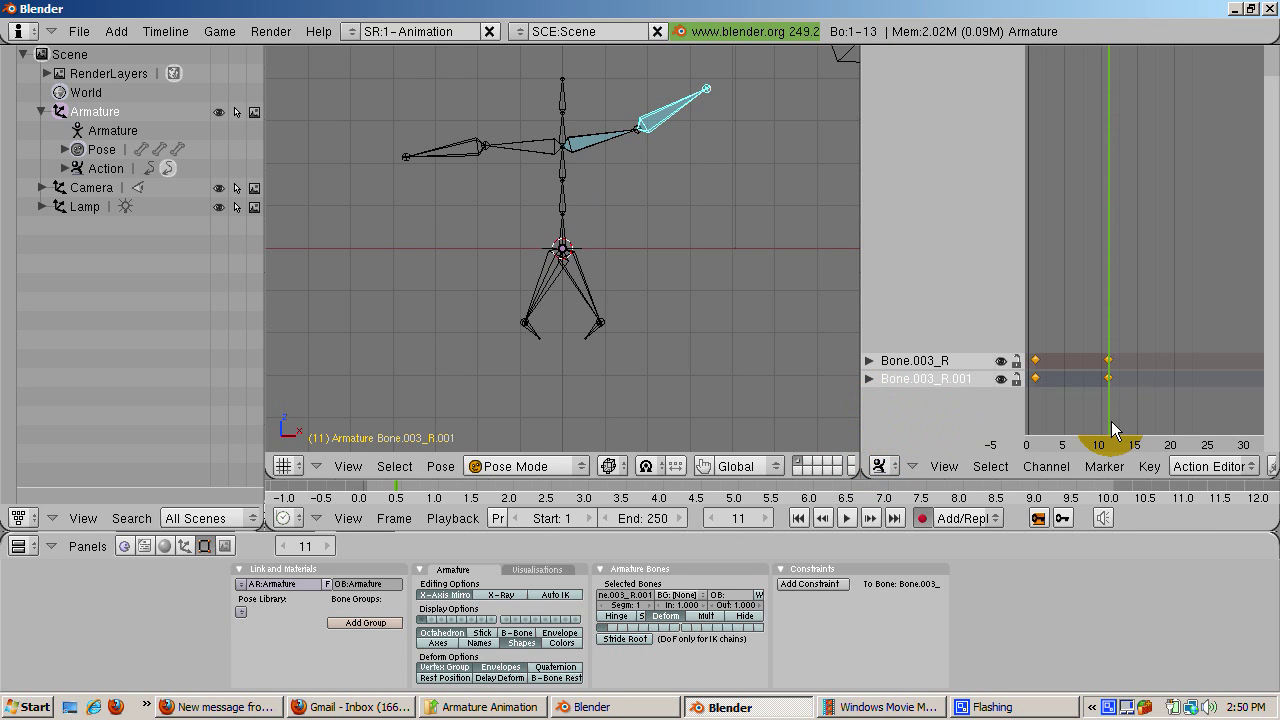
pyautogui.click(868, 360)
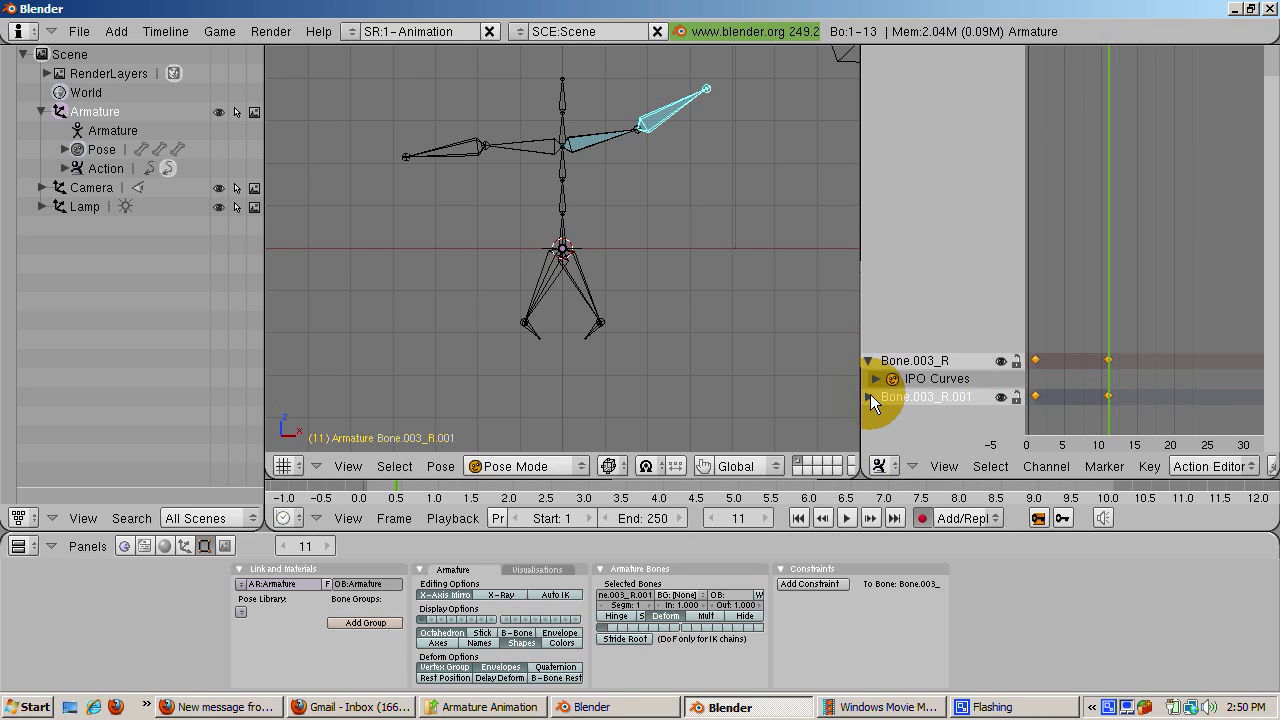
pyautogui.click(869, 397)
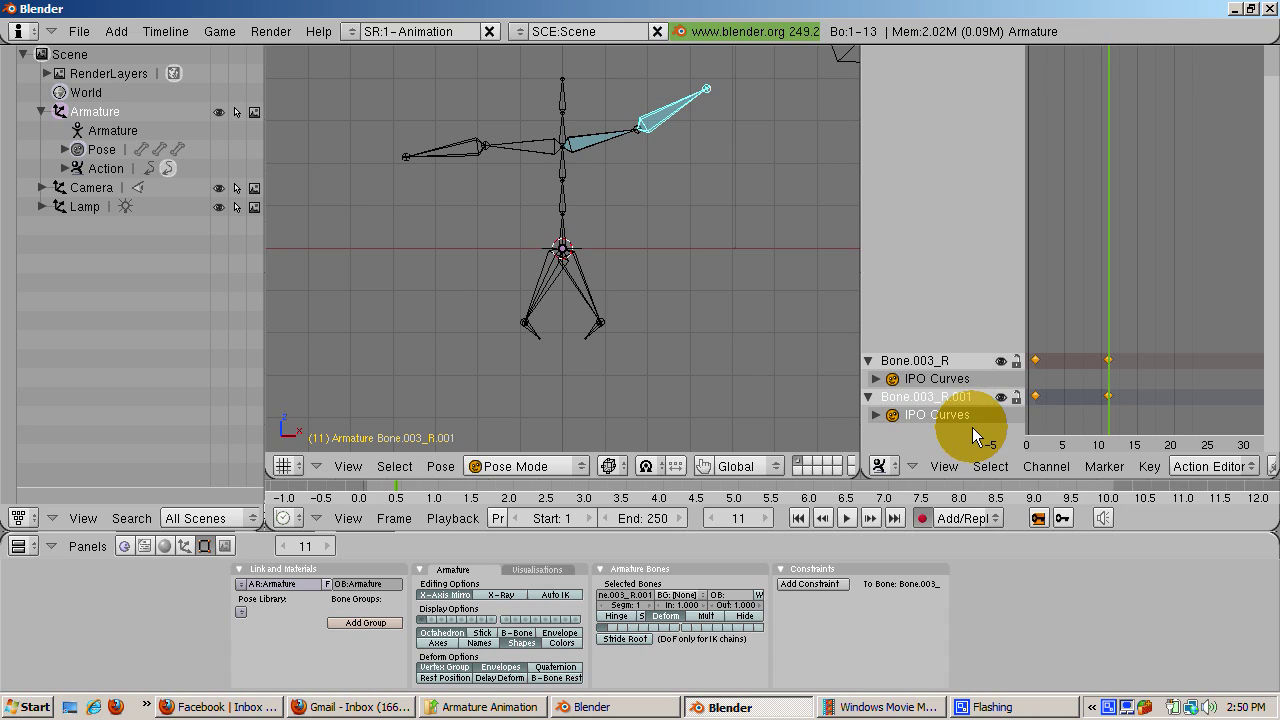
# Duplicate both bones' frame-1 keys to frame 21 and scrub back to preview the wave
pyautogui.rightClick(1035, 362)
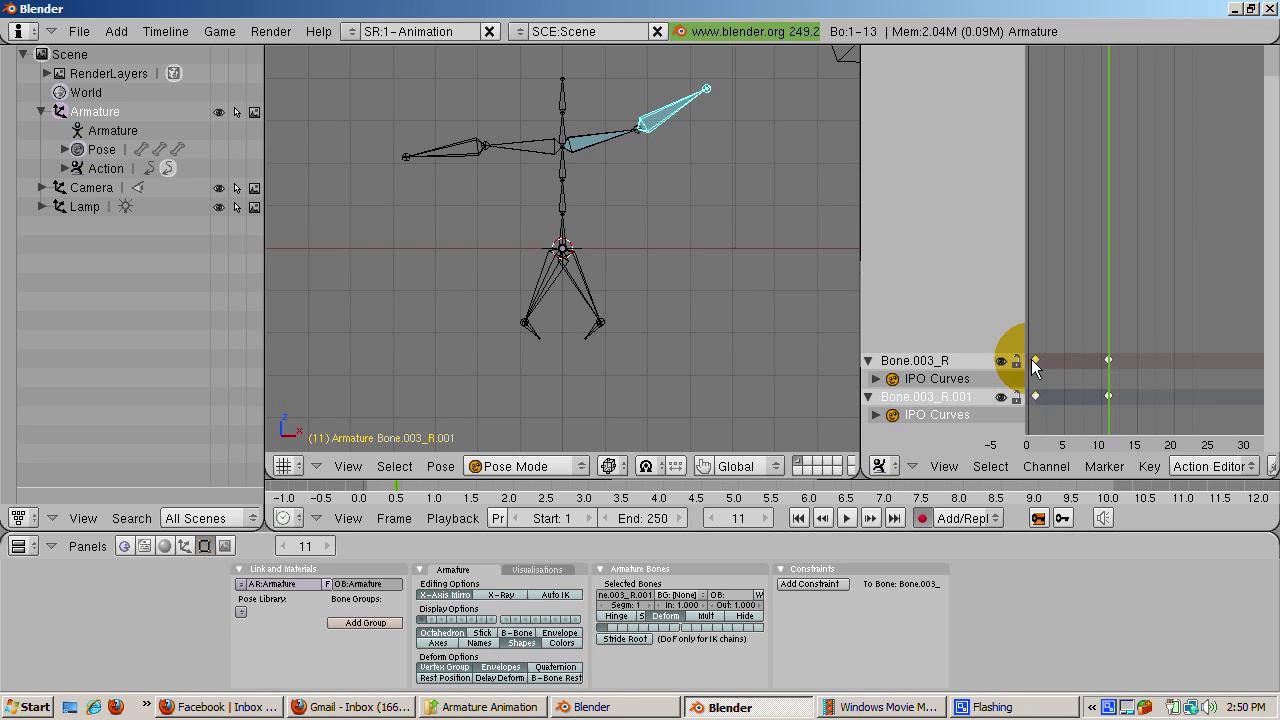
pyautogui.rightClick(1035, 361)
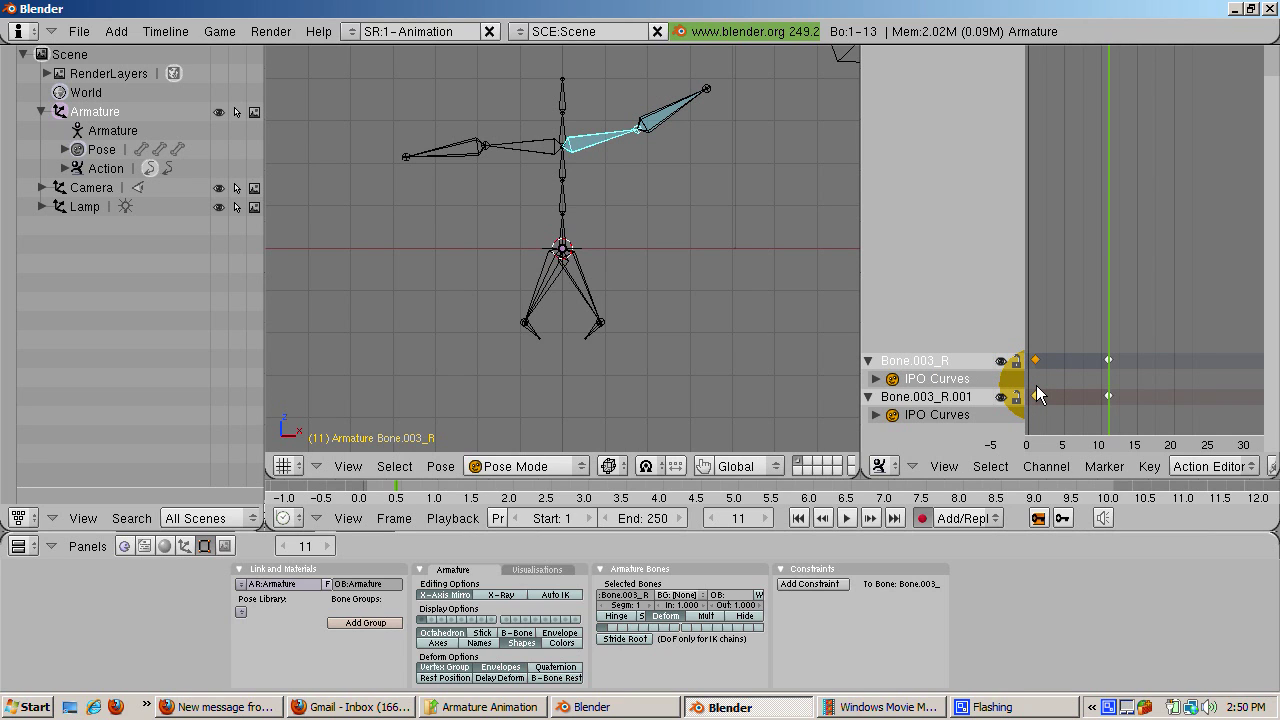
pyautogui.keyDown('shift'); pyautogui.rightClick(1035, 395); pyautogui.keyUp('shift')
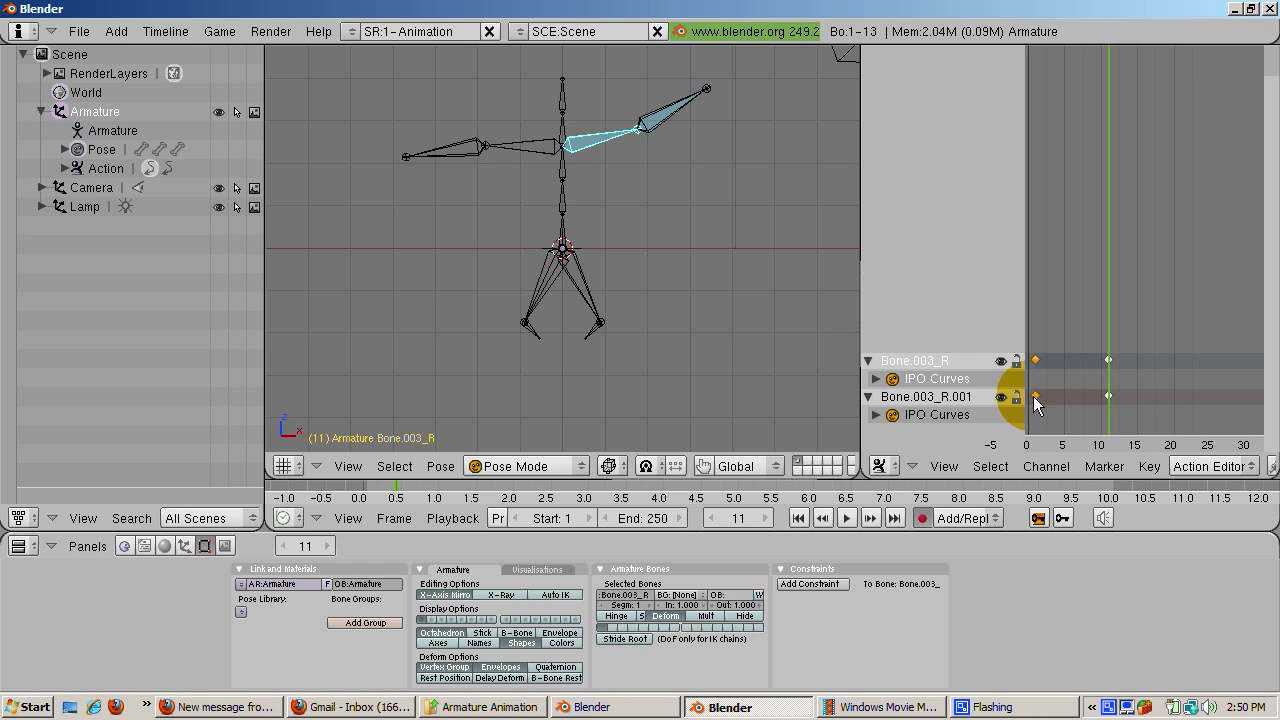
pyautogui.hotkey('shift', 'd')
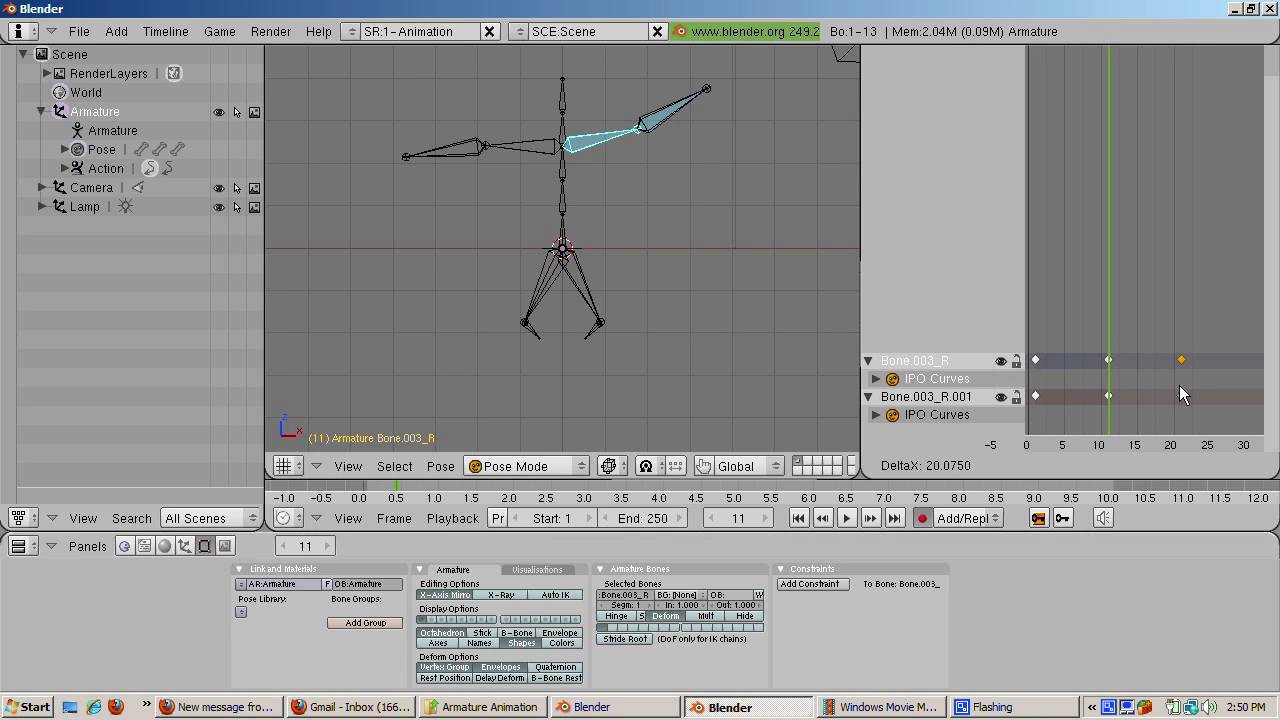
pyautogui.click(1179, 385)
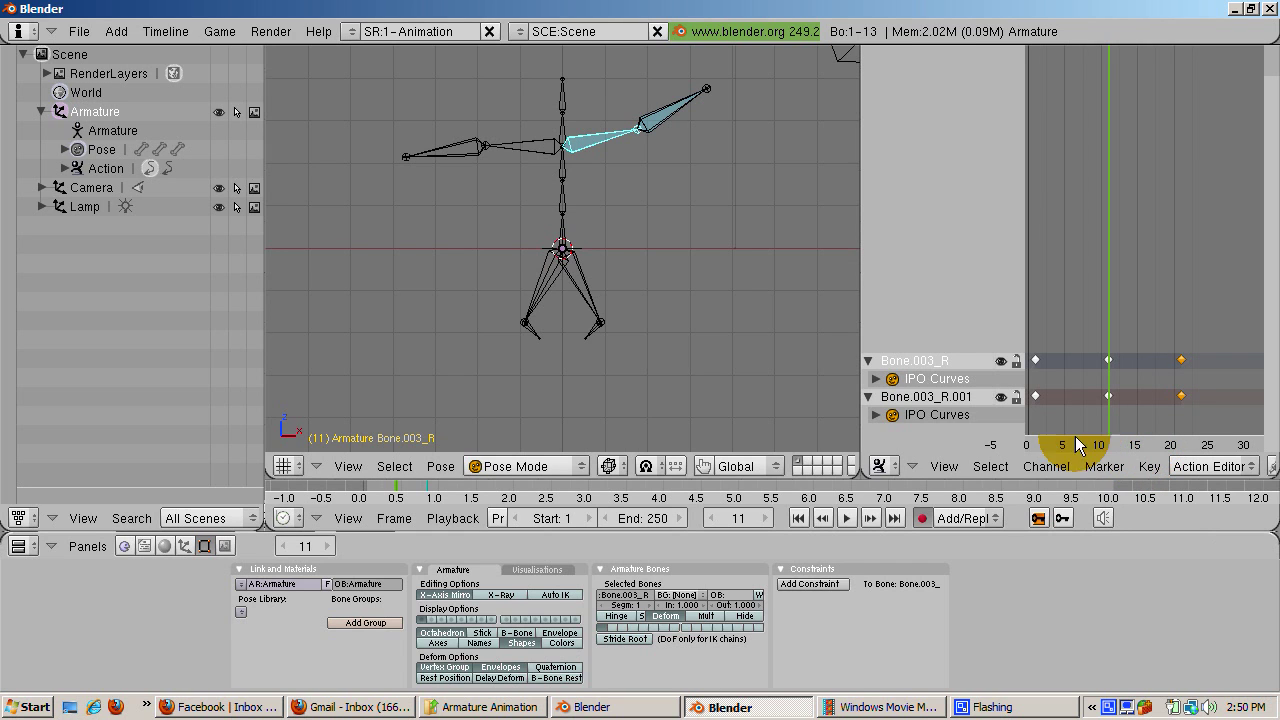
pyautogui.moveTo(1052, 420); pyautogui.dragTo(1033, 440)
pyautogui.keyDown('shift'); pyautogui.rightClick(1107, 397); pyautogui.keyUp('shift')
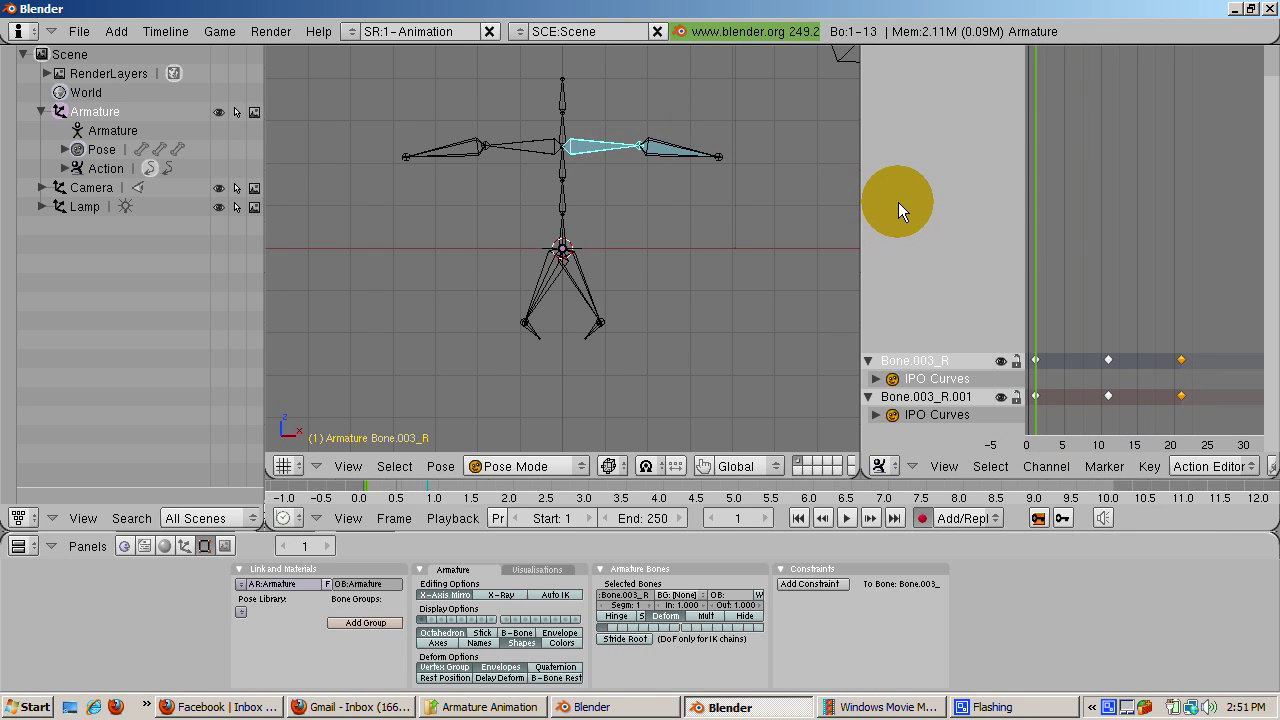
# With the Action Editor maximized, rename the action to 'Wave', then restore the layout
pyautogui.hotkey('ctrl', 'Up')
pyautogui.click(511, 679)
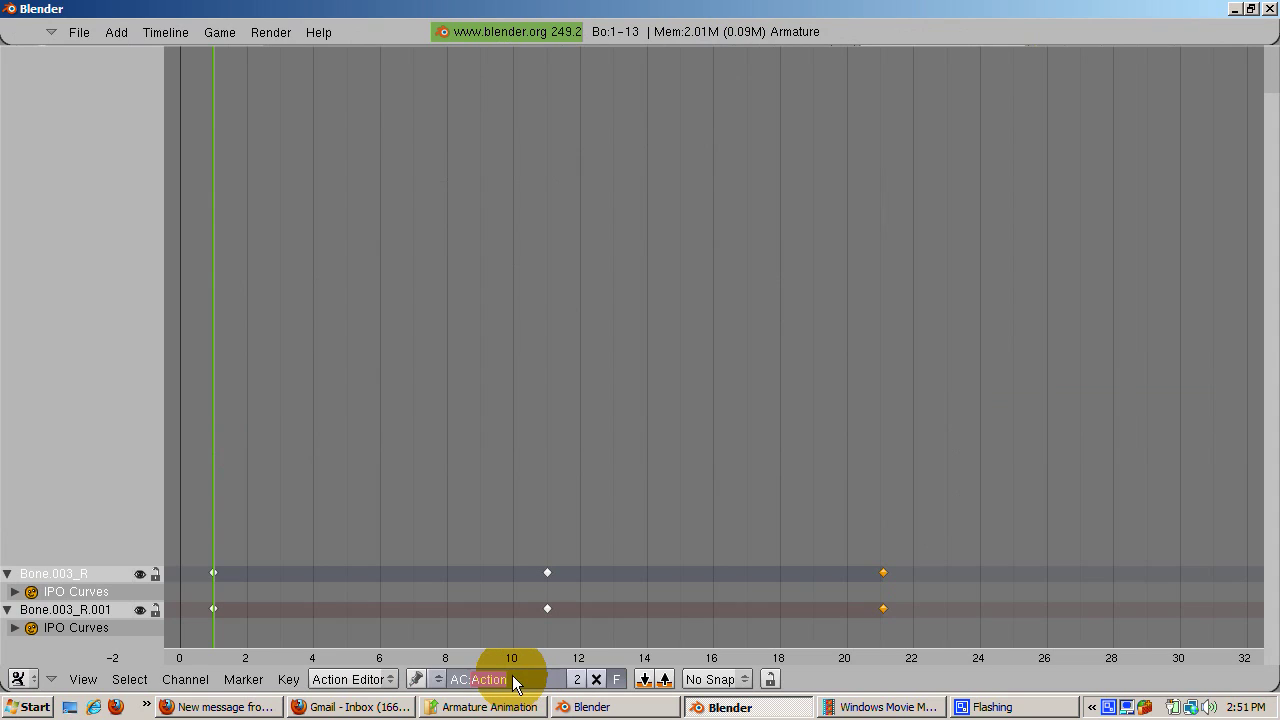
pyautogui.write('Wave')
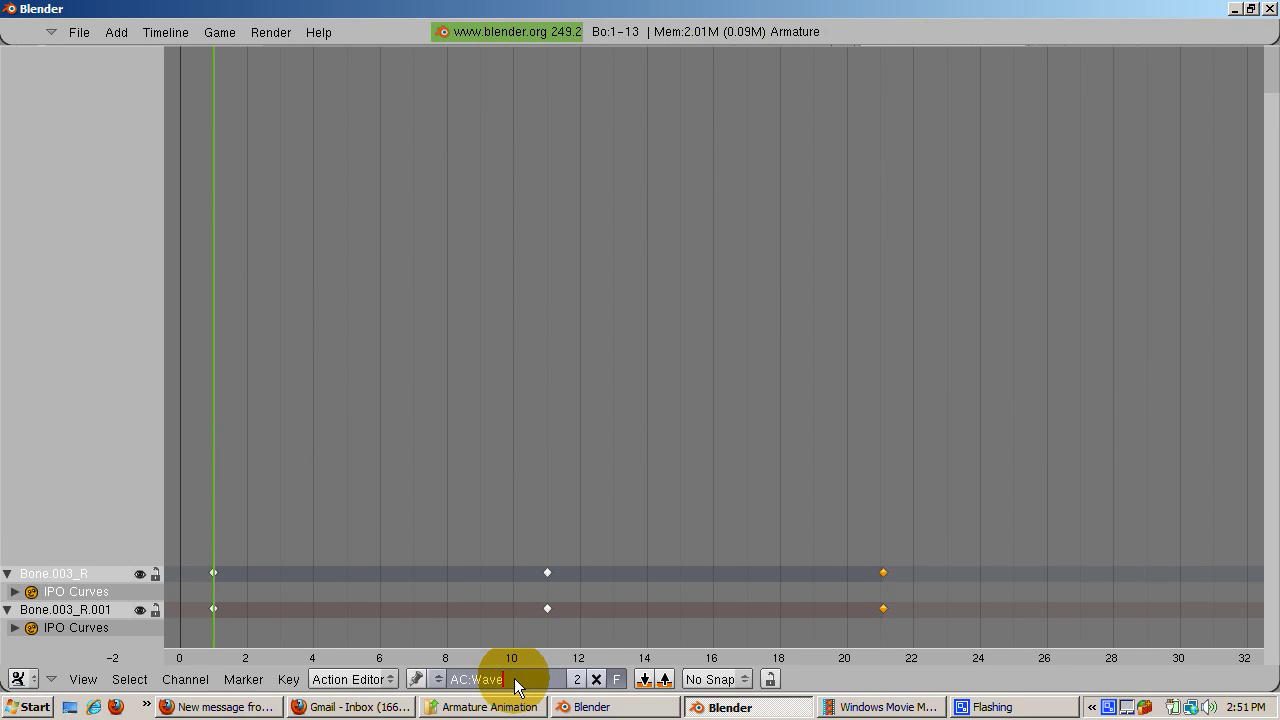
pyautogui.press('Return')
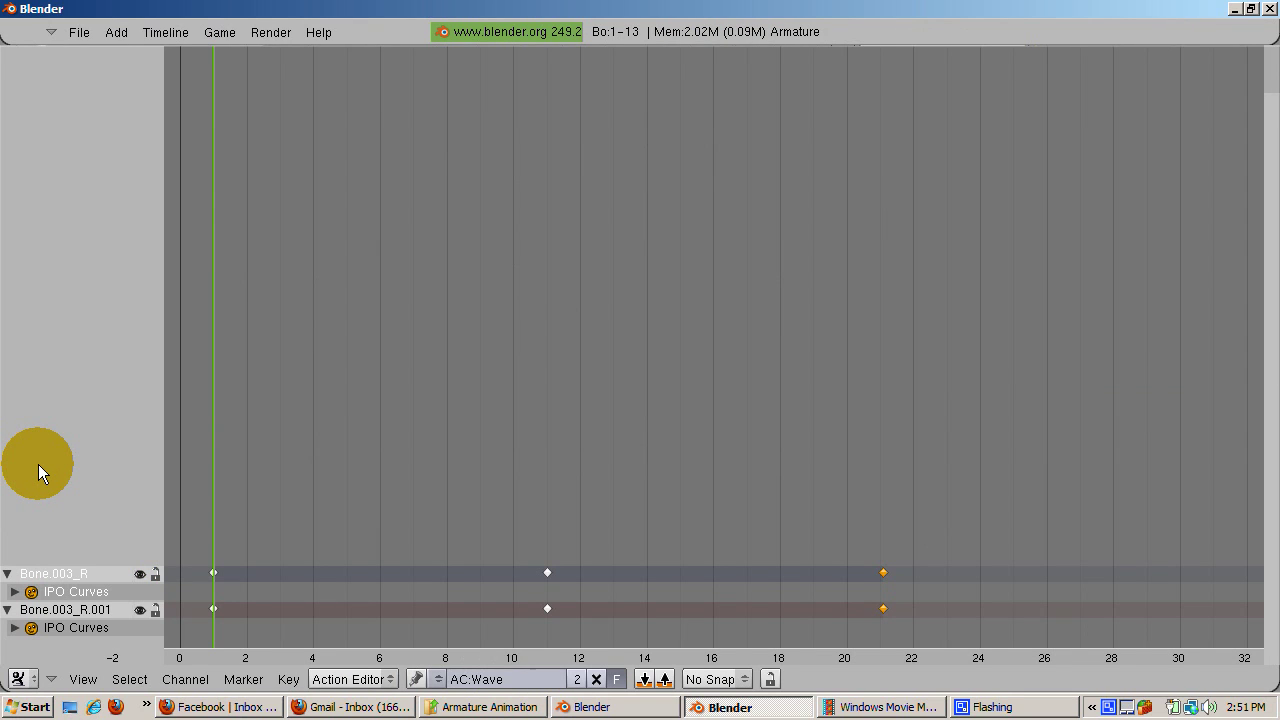
pyautogui.hotkey('ctrl', 'Up')
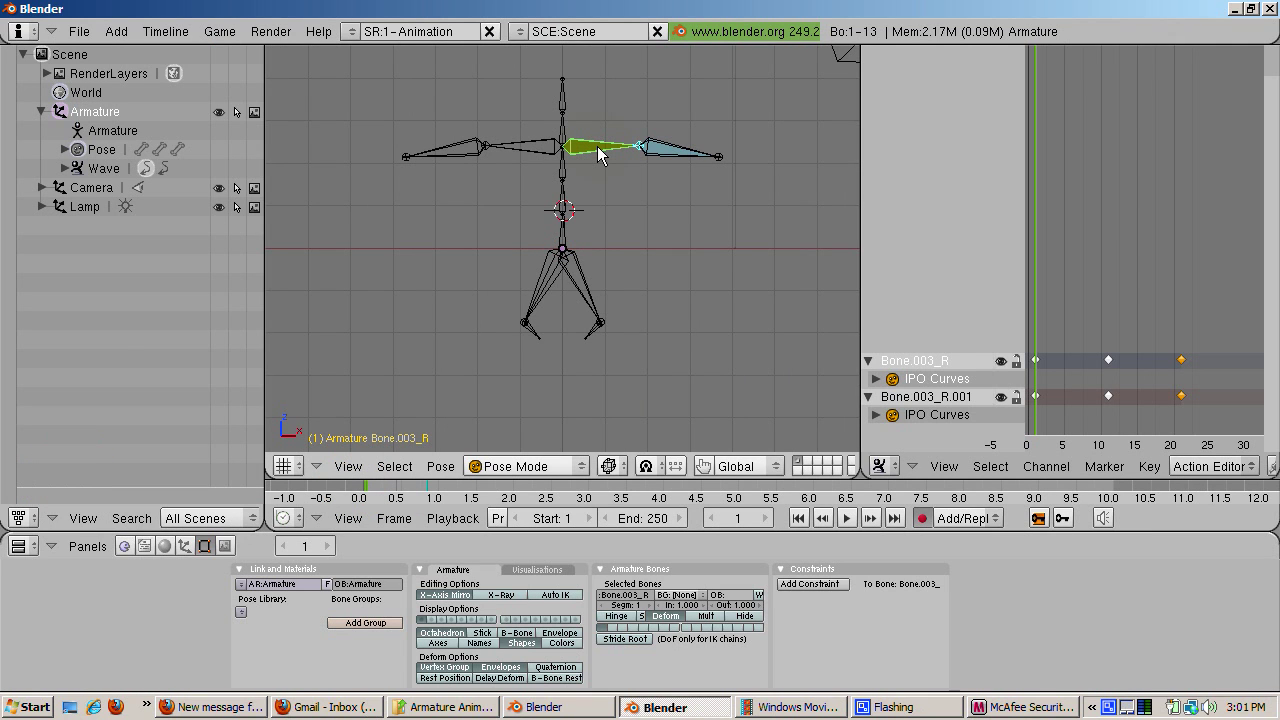
# Enable Auto IK with the right upper-arm bone selected, then test-move the arm twice, cancelling each time
pyautogui.rightClick(598, 152)
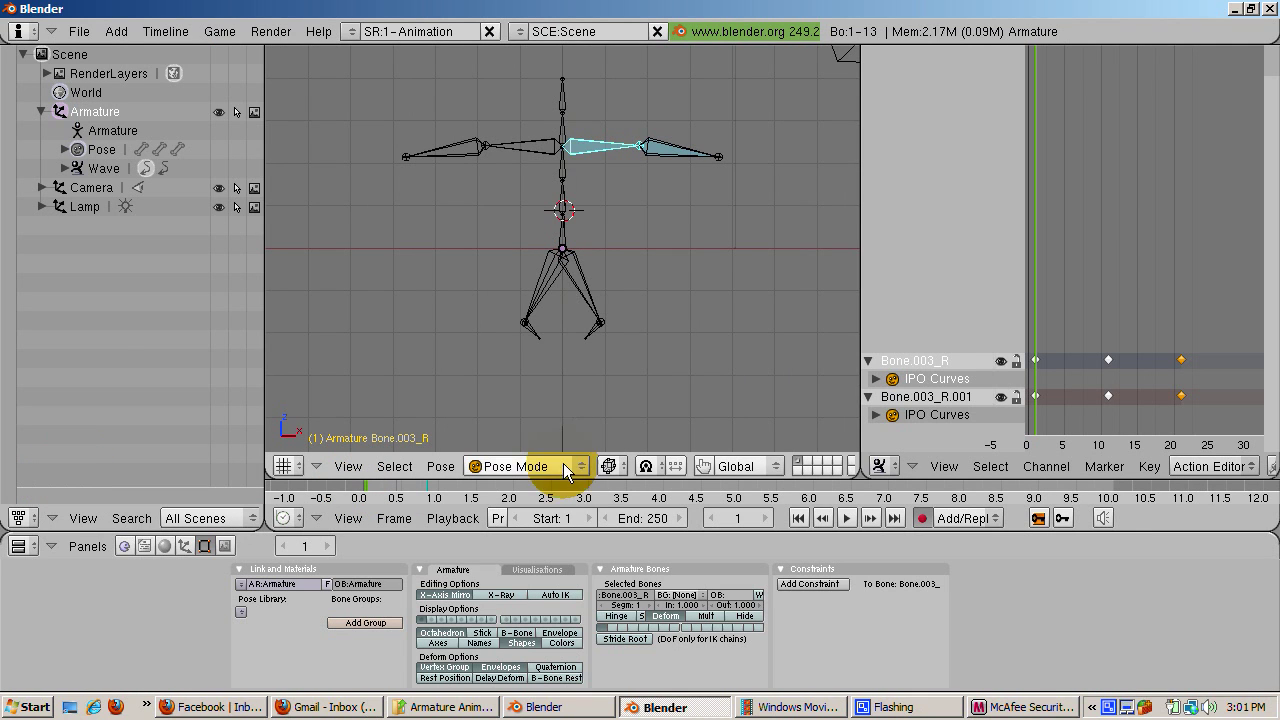
pyautogui.click(555, 594)
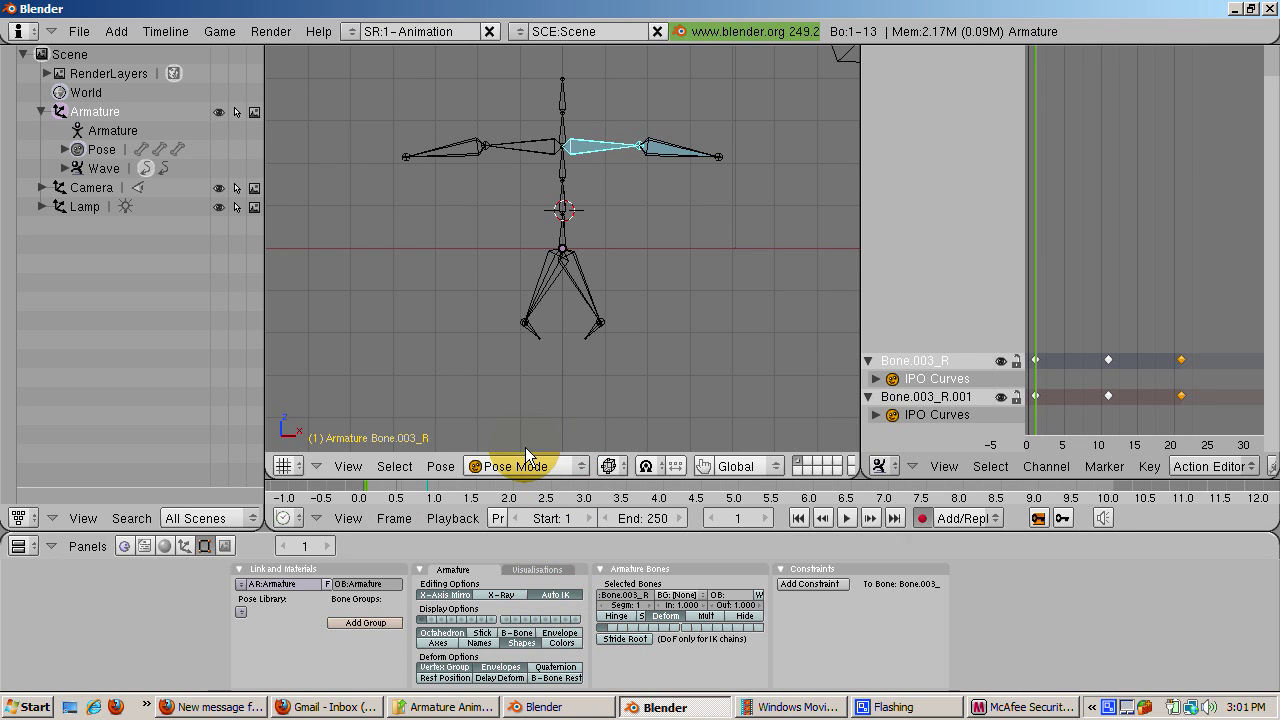
pyautogui.press('g')
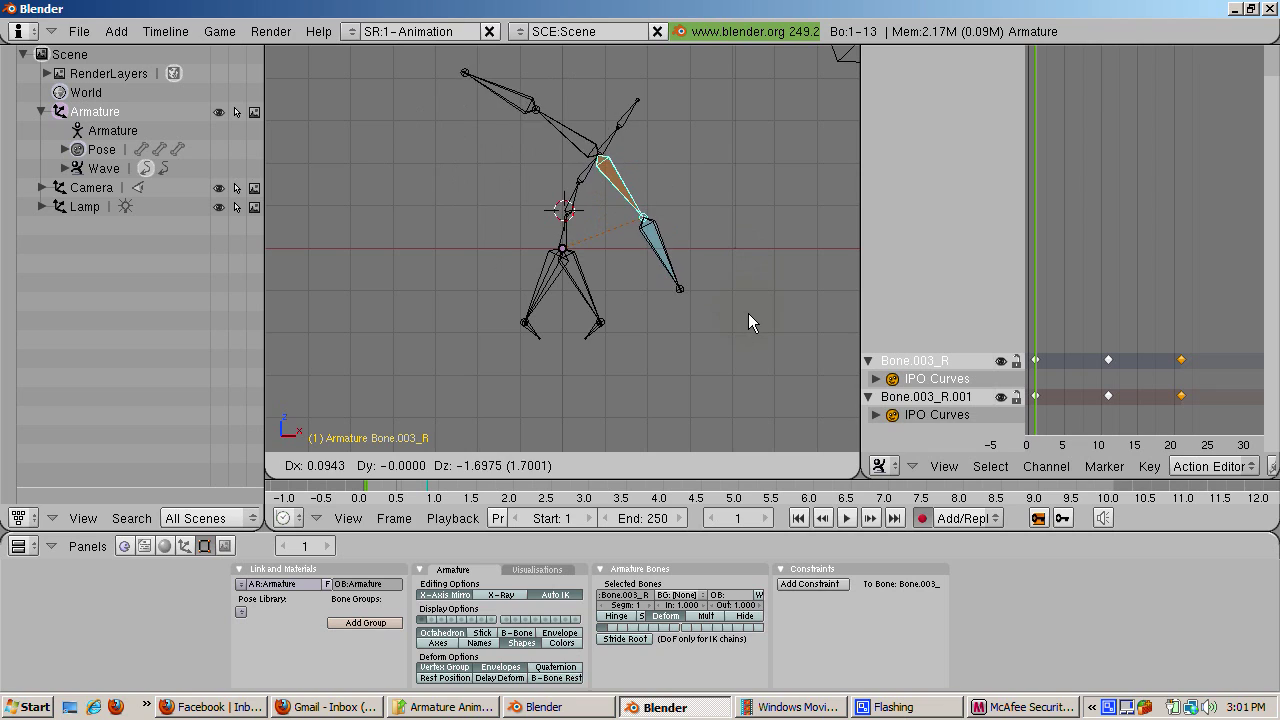
pyautogui.press('Escape')
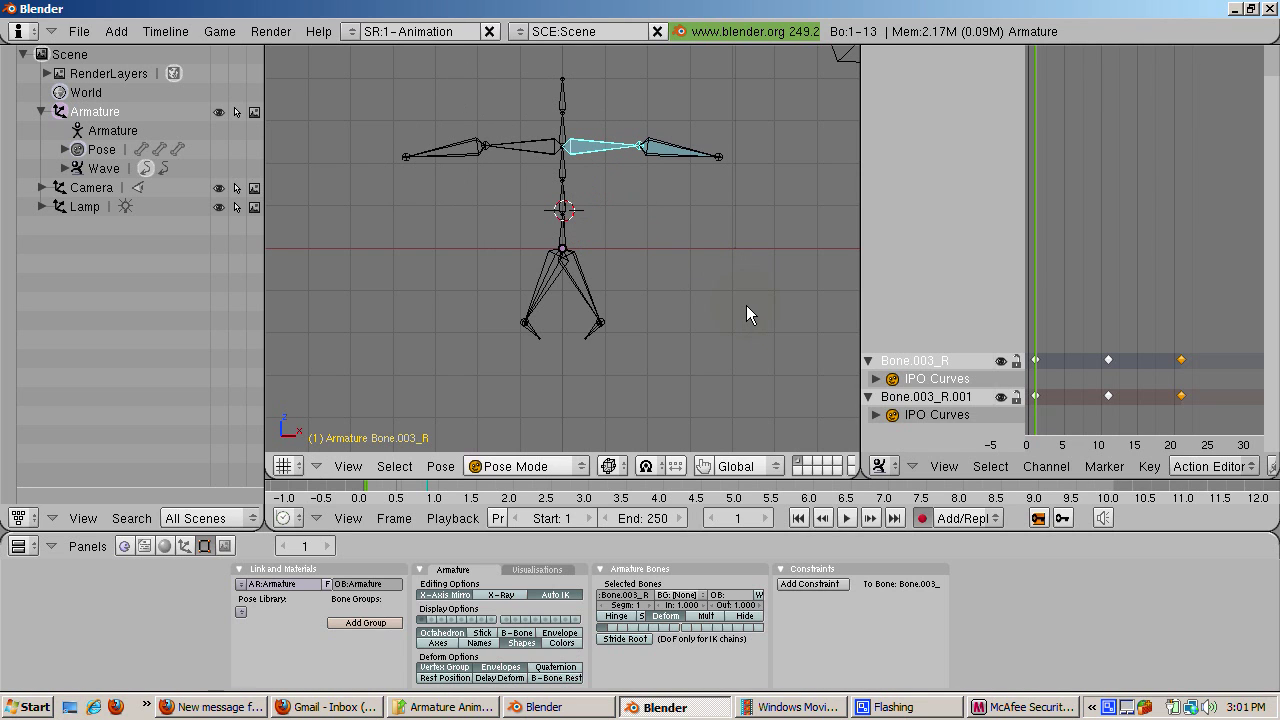
pyautogui.press('g')
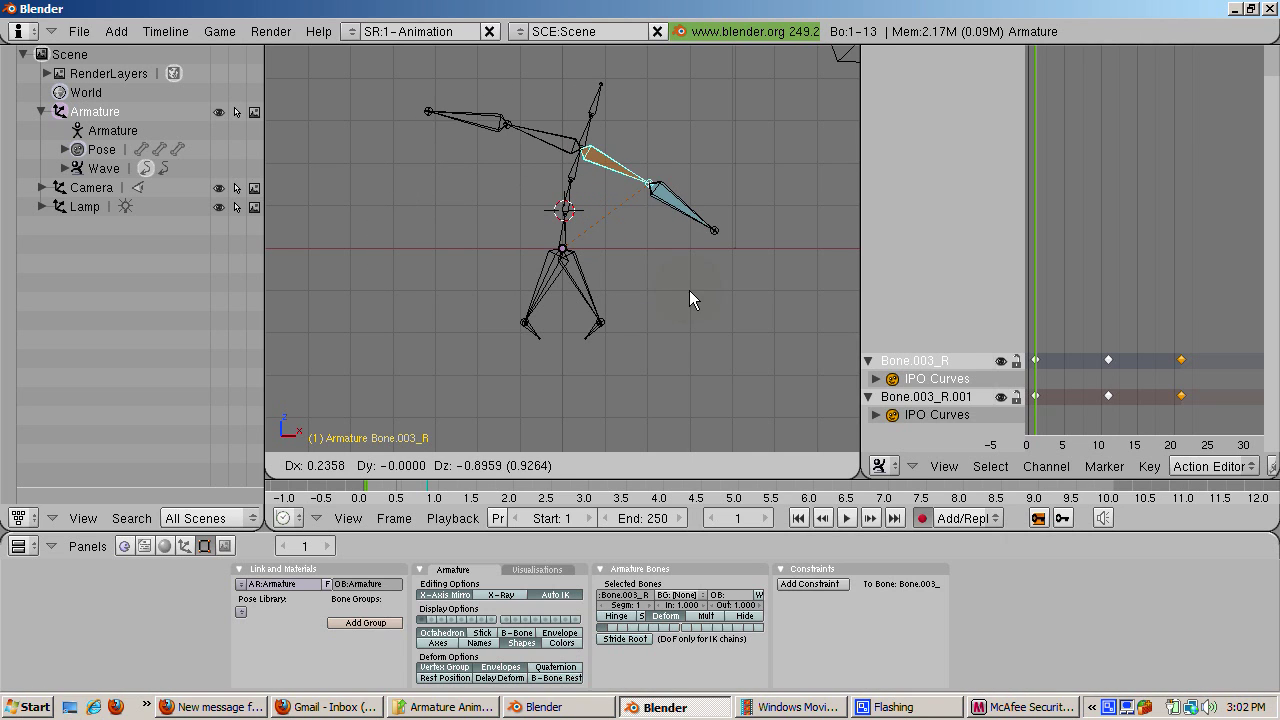
pyautogui.press('Escape')
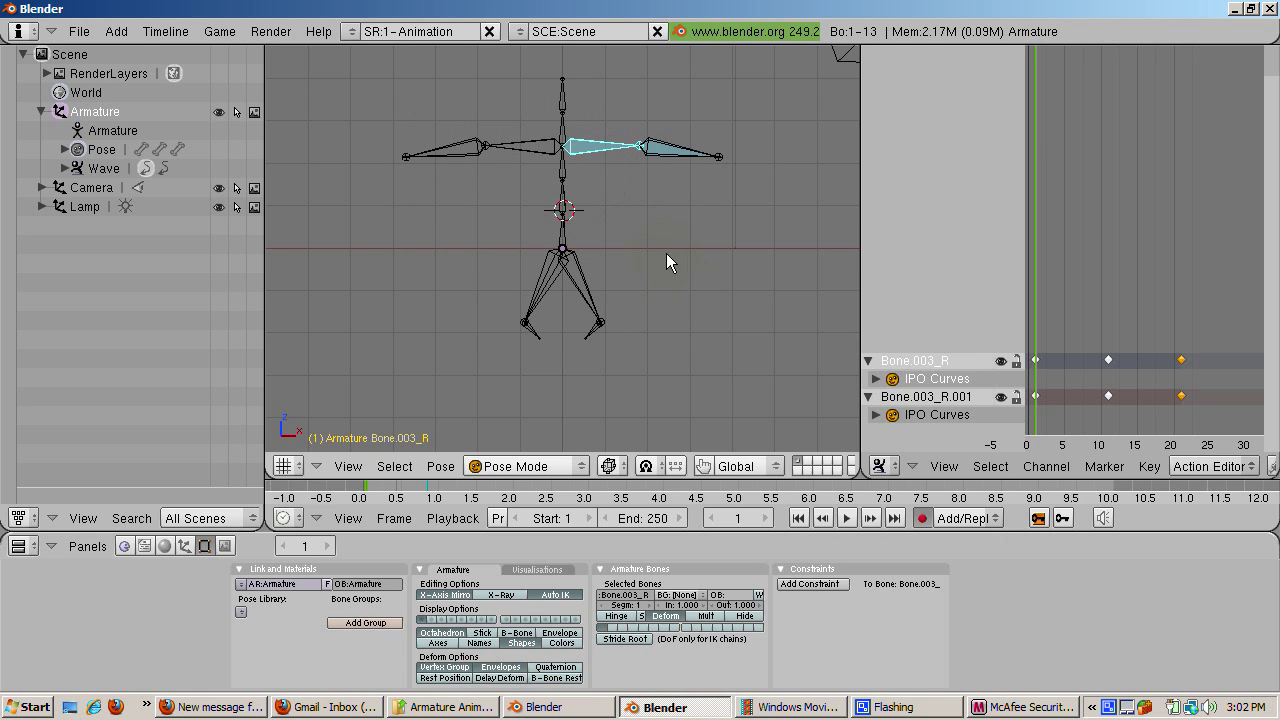
pyautogui.rightClick(565, 190)
pyautogui.click(563, 183)
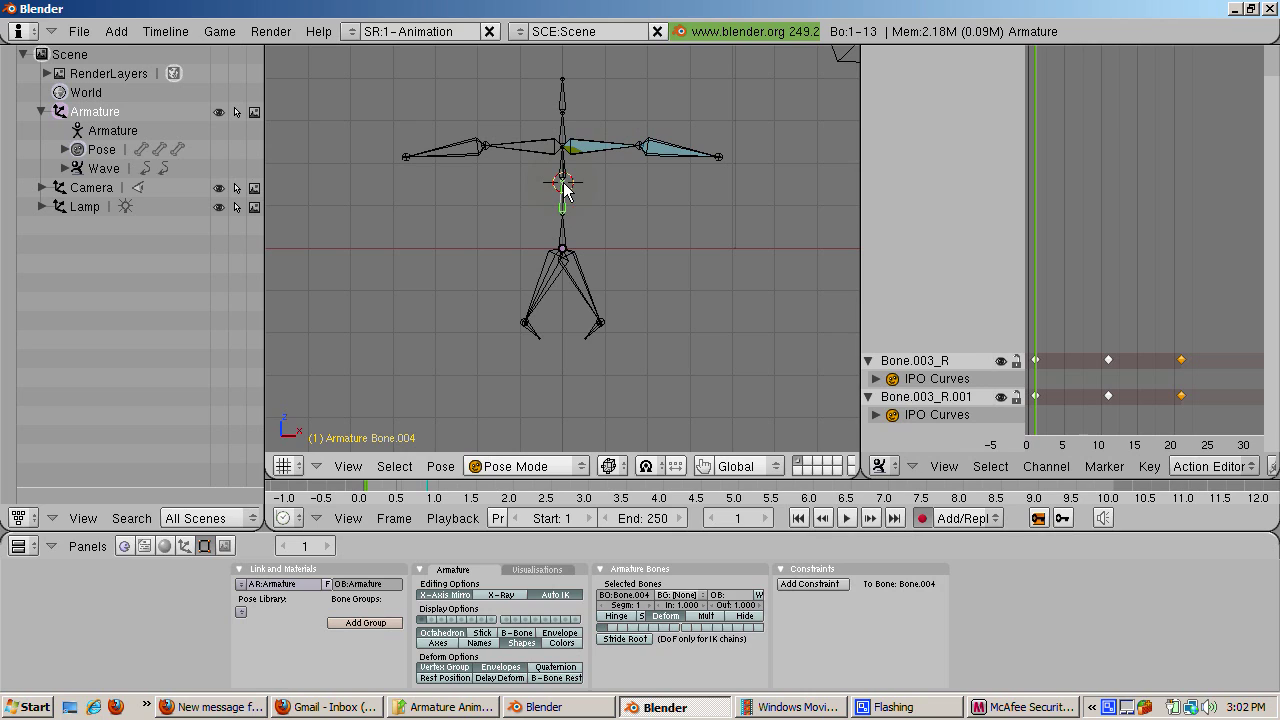
pyautogui.press('Tab')
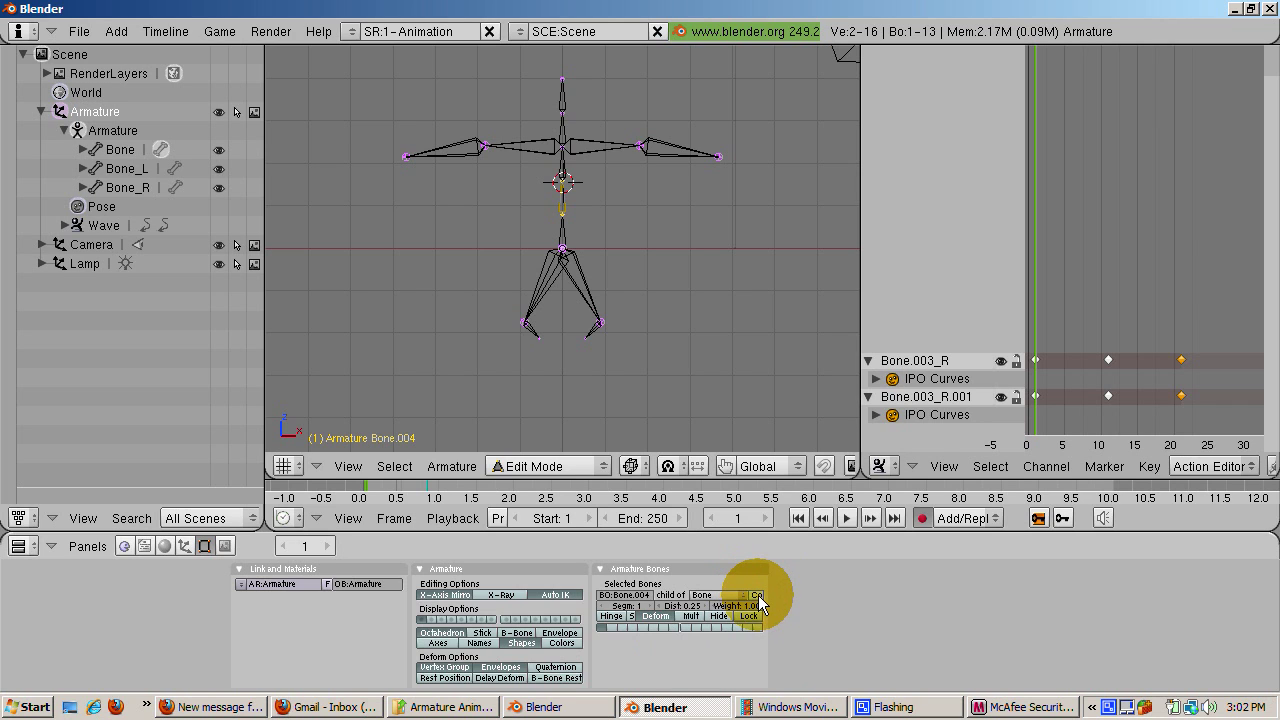
pyautogui.click(581, 467)
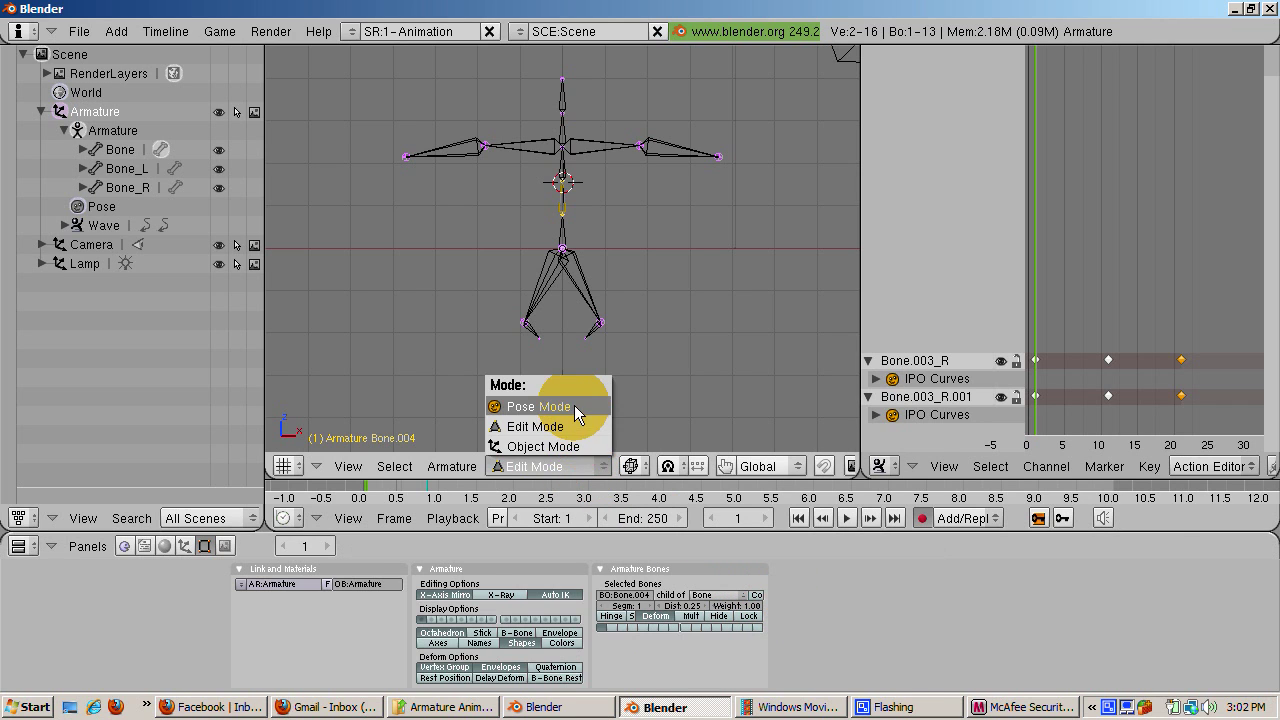
pyautogui.click(538, 406)
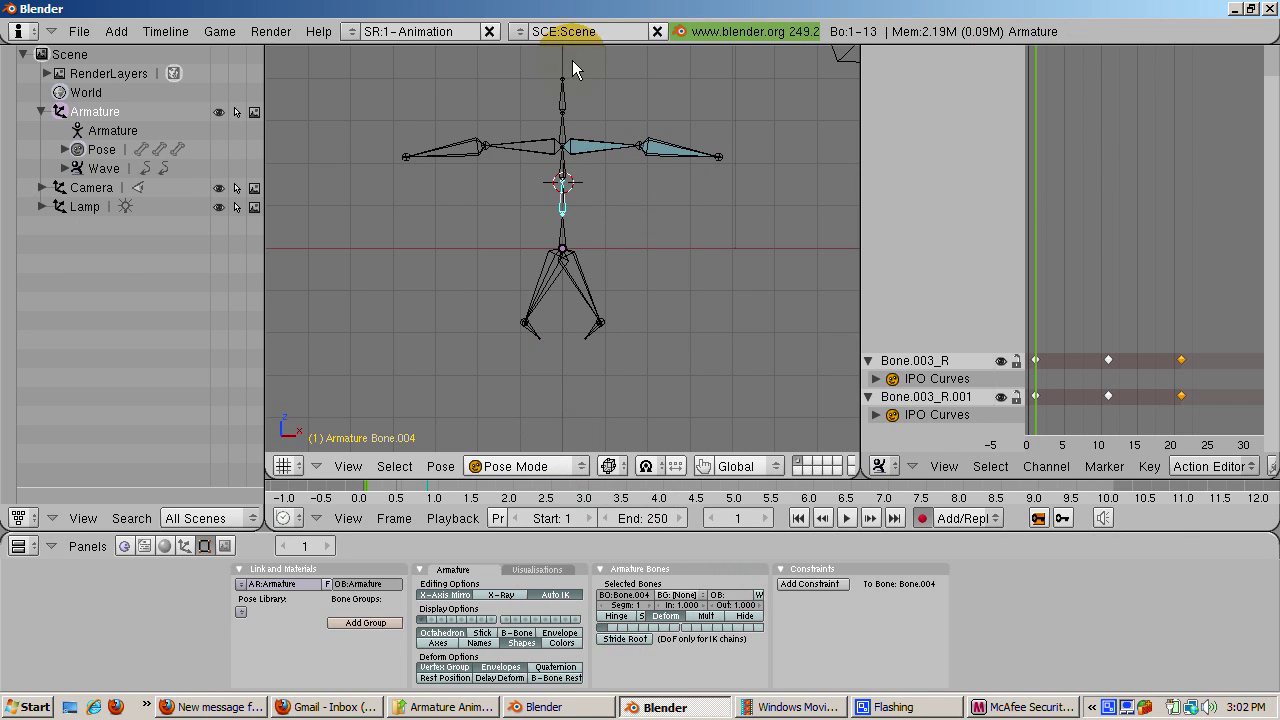
pyautogui.rightClick(592, 146)
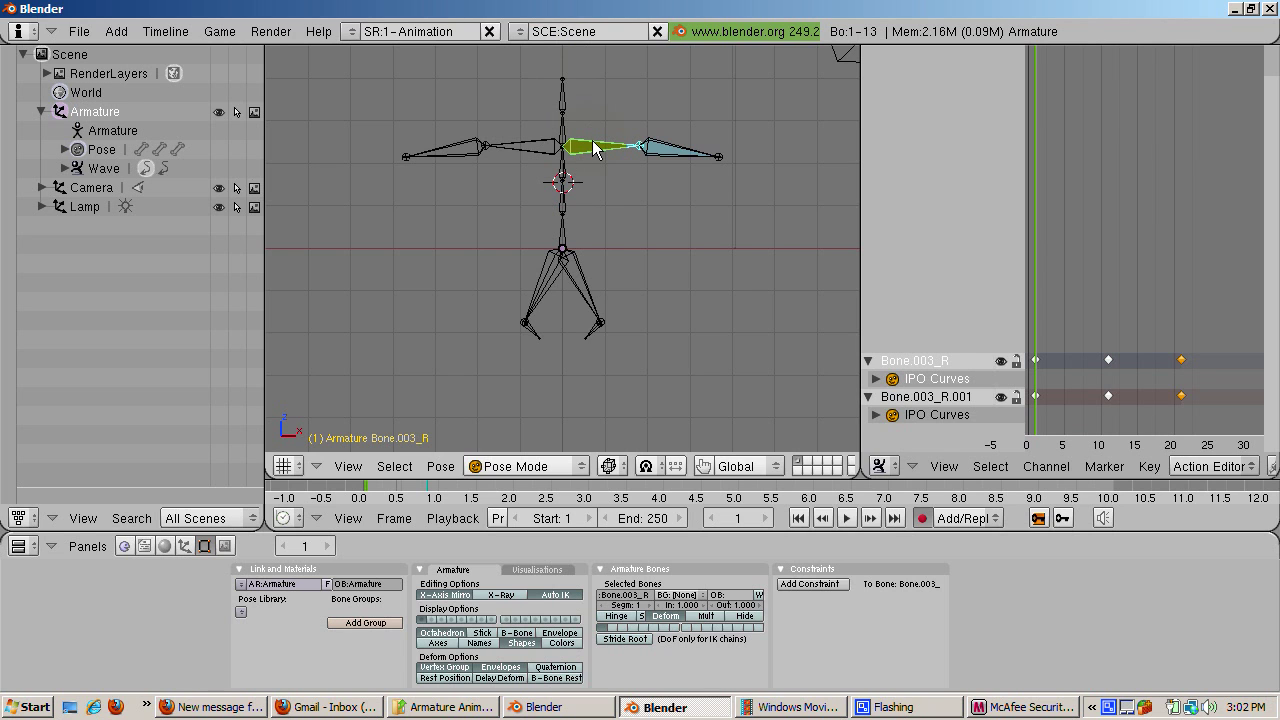
pyautogui.press('g')
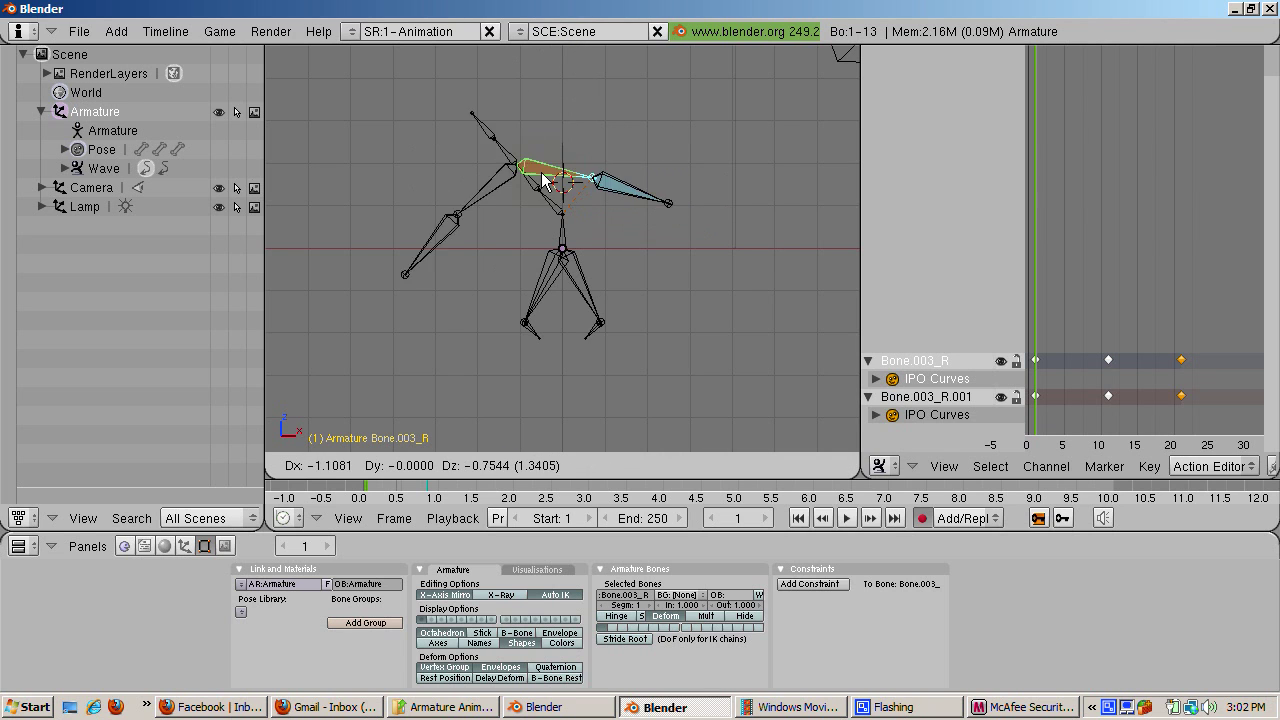
pyautogui.press('Escape')
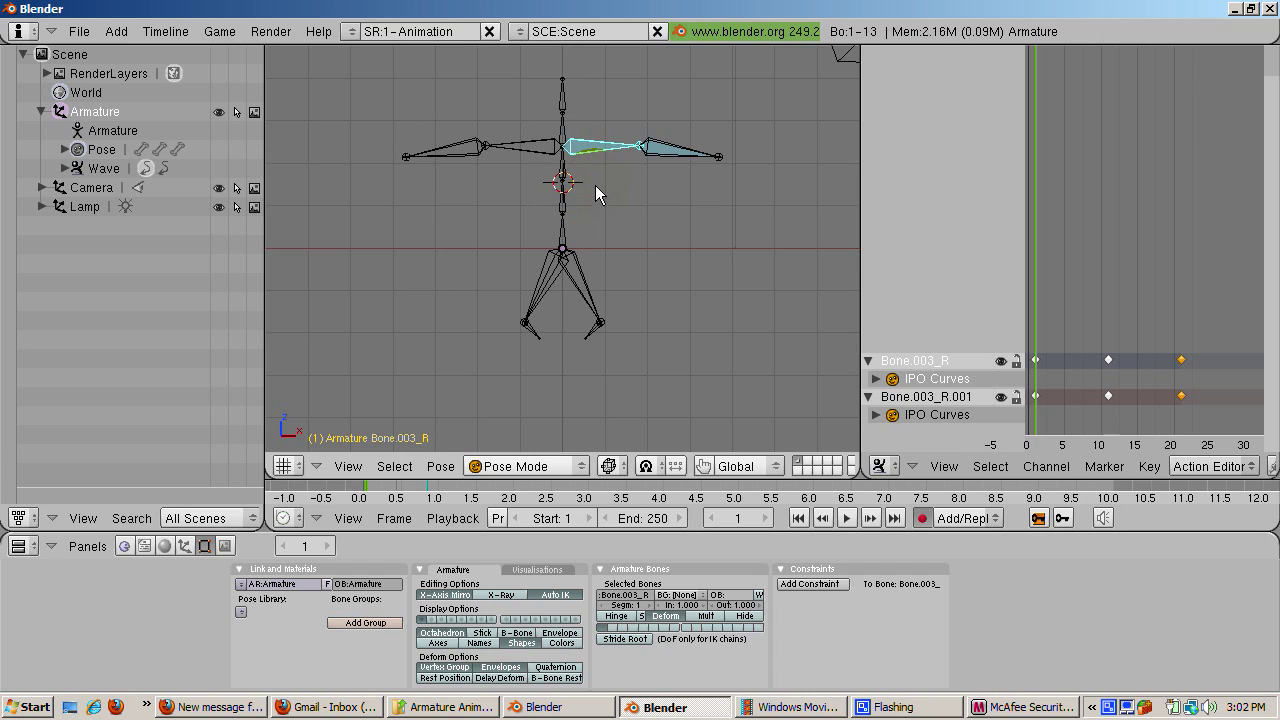
pyautogui.click(549, 592)
pyautogui.press('r')
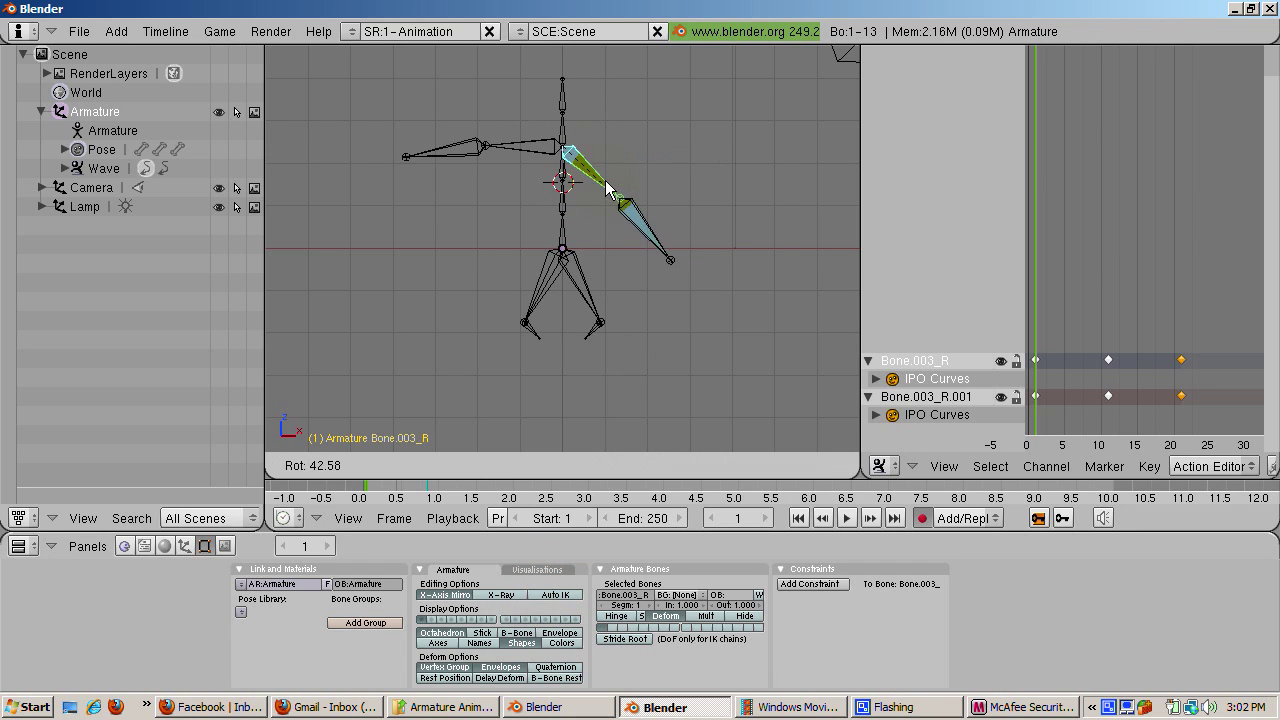
pyautogui.press('Escape')
pyautogui.click(925, 411)
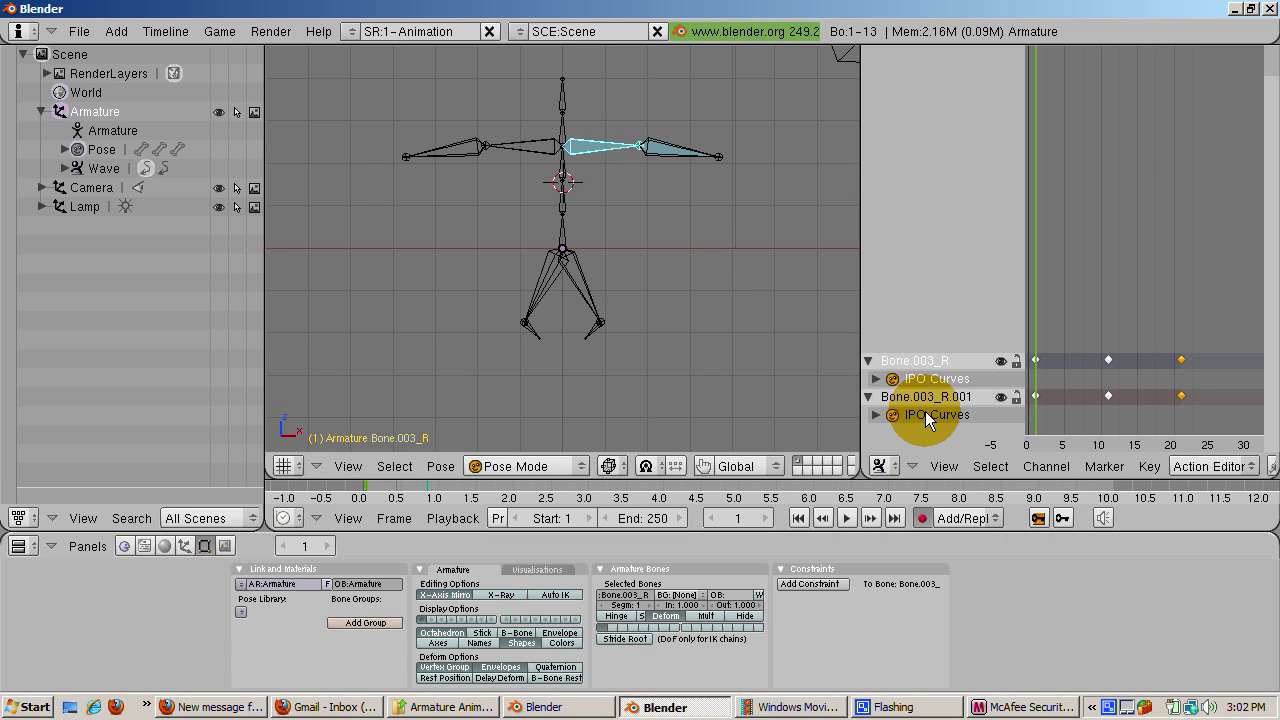
pyautogui.click(878, 466)
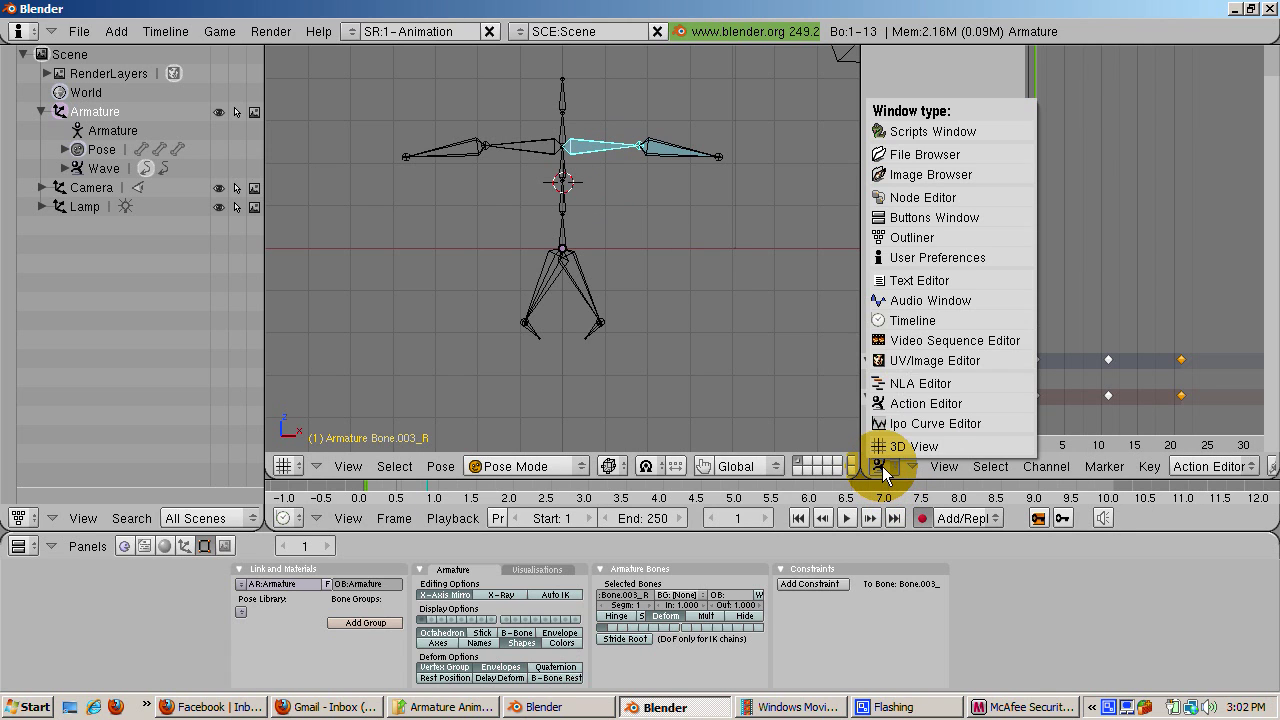
# In the NLA Editor, convert the Wave action to an NLA strip and scrub frames 1–11
pyautogui.click(888, 384)
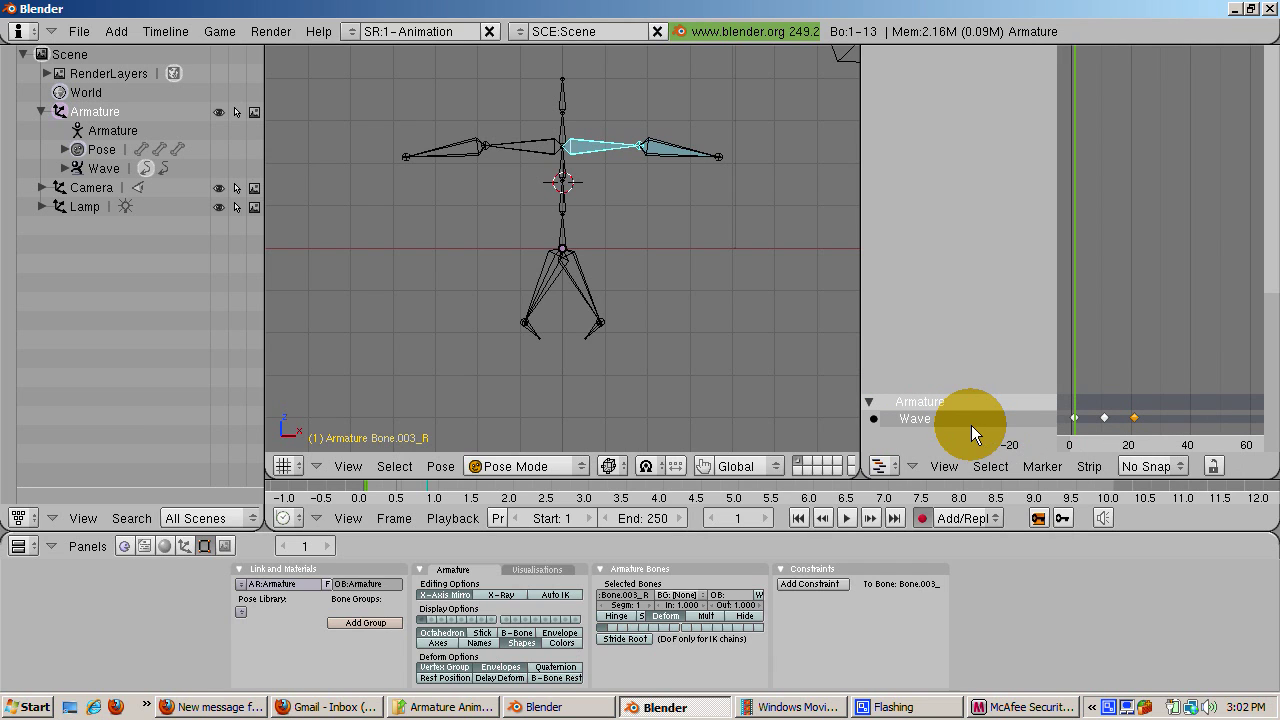
pyautogui.press('c')
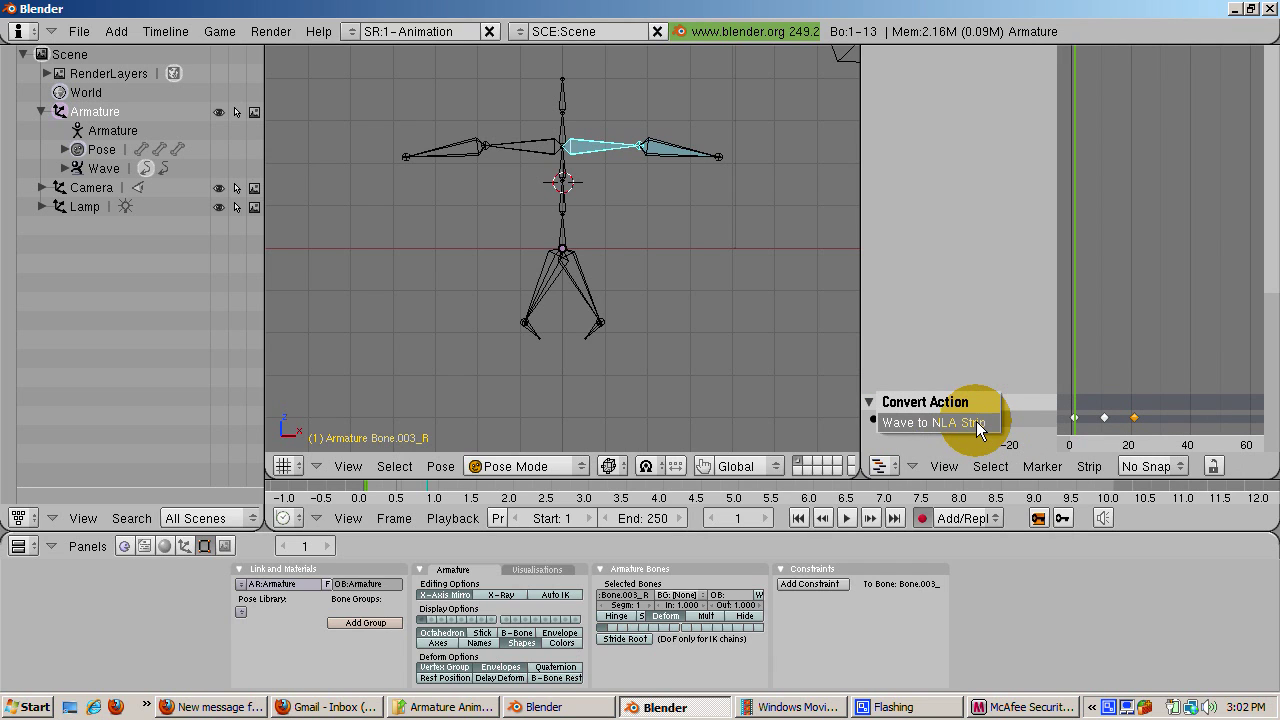
pyautogui.click(978, 422)
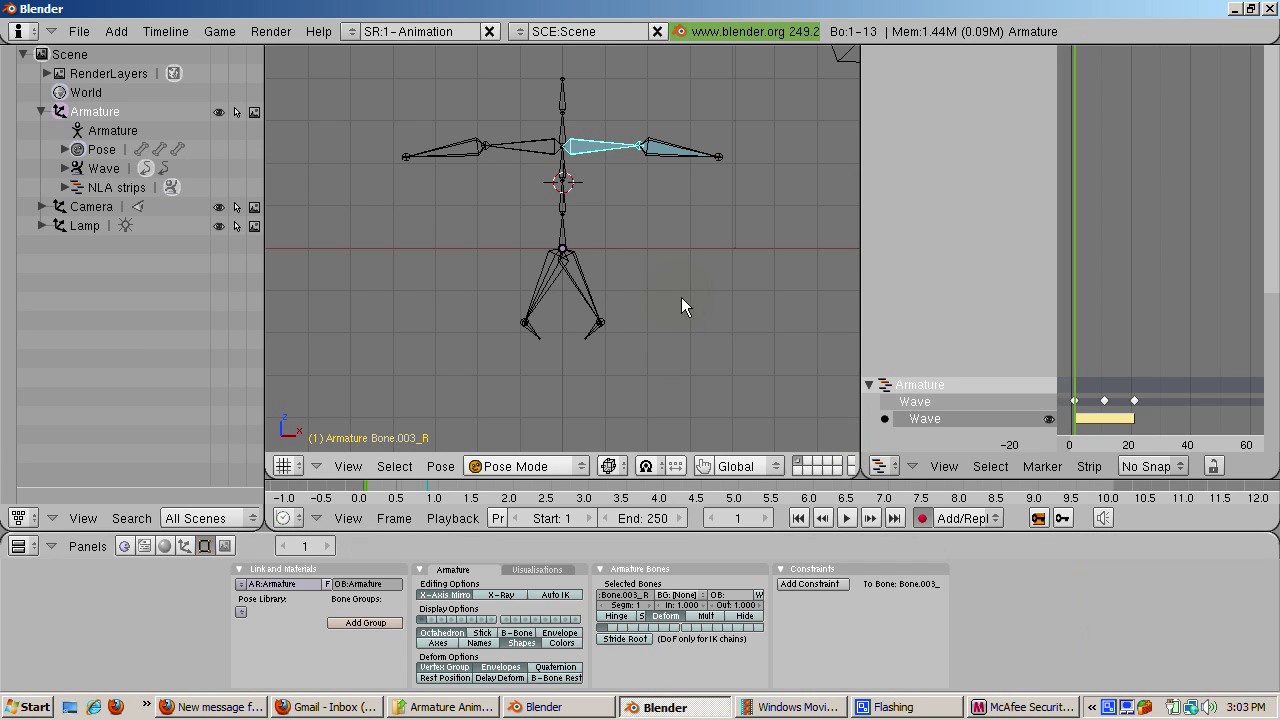
pyautogui.click(996, 262)
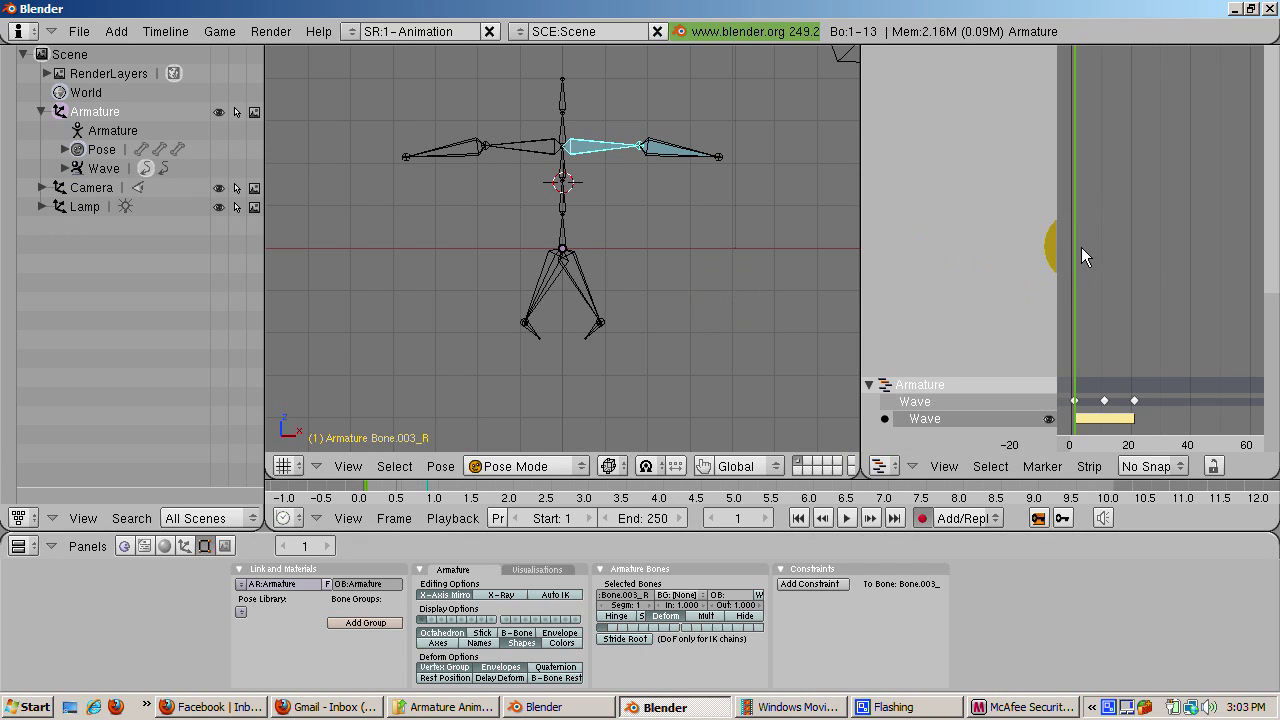
pyautogui.moveTo(1074, 250)
pyautogui.mouseDown()
pyautogui.moveTo(1105, 239)
pyautogui.moveTo(1065, 254)
pyautogui.mouseUp()
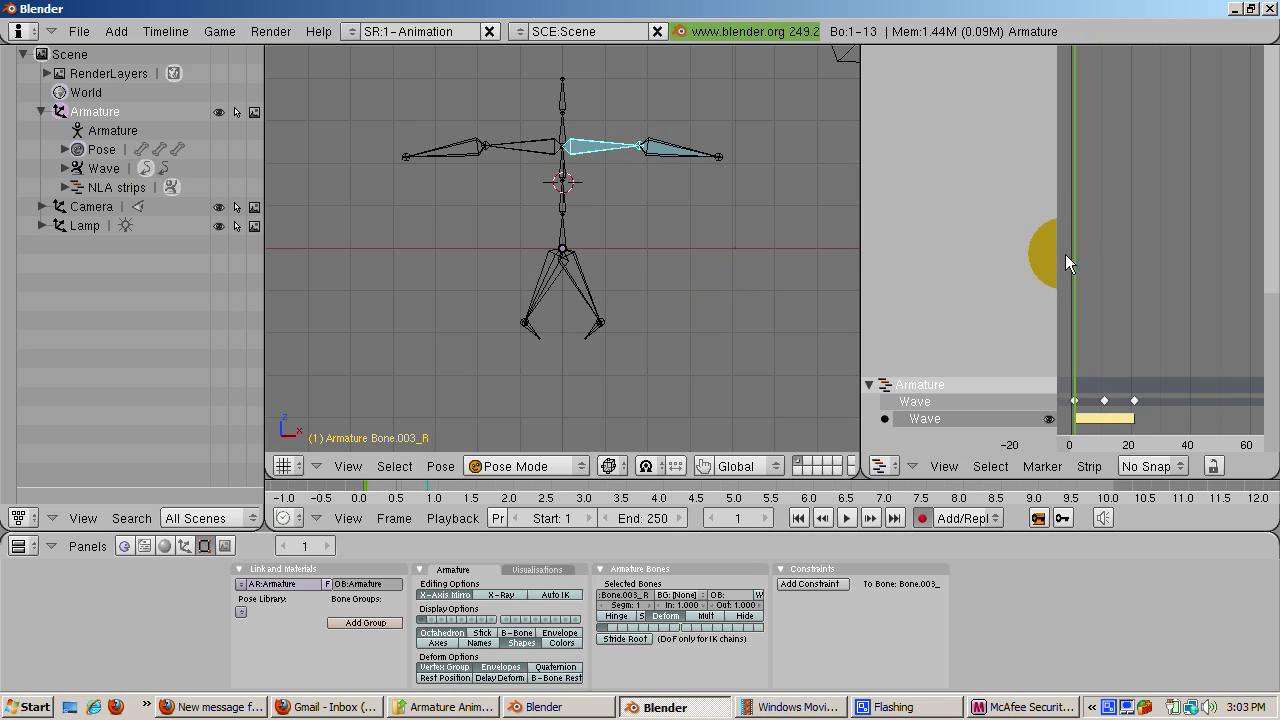